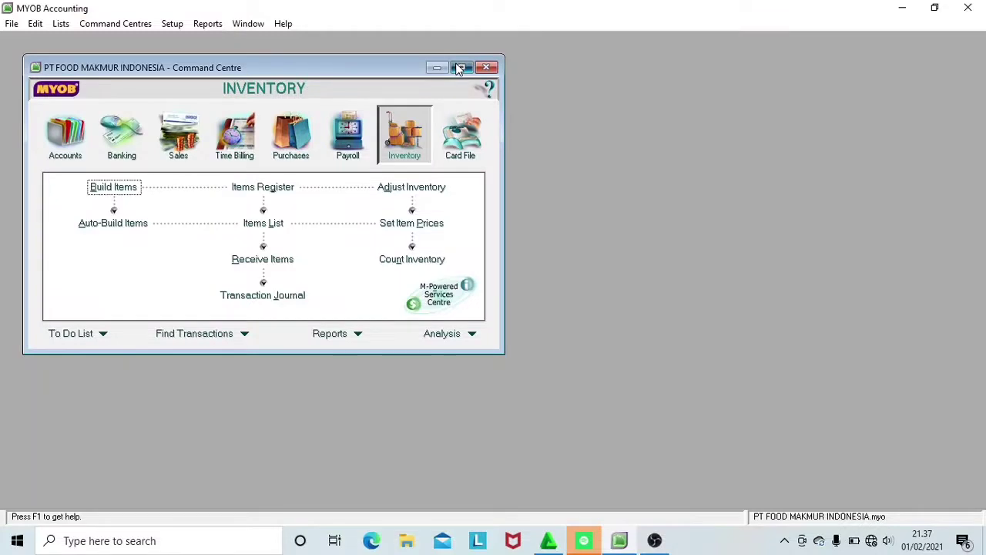
# Step: Maximize the Command Centre window and start a new purchase bill for supplier UD SELALU MAJU
pyautogui.click(459, 68)
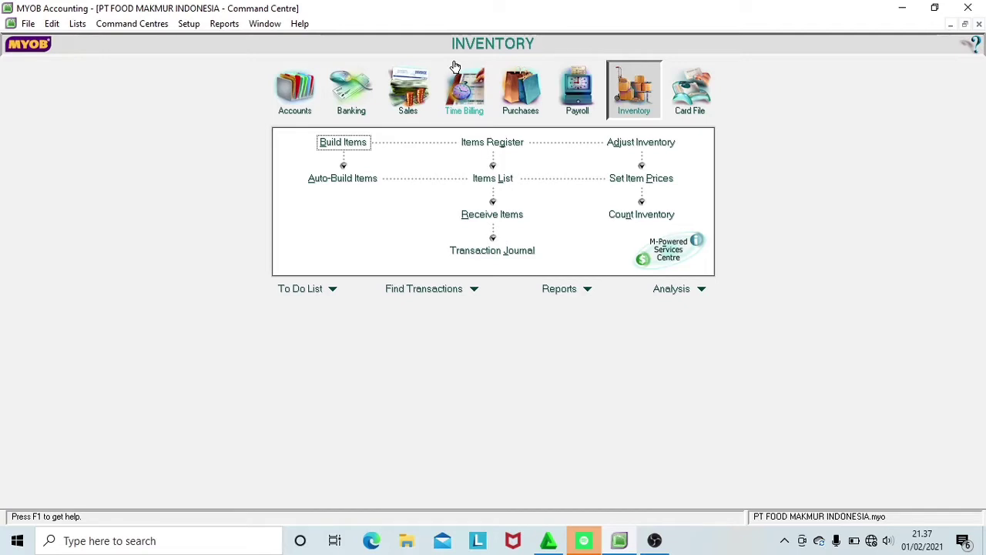
pyautogui.click(531, 97)
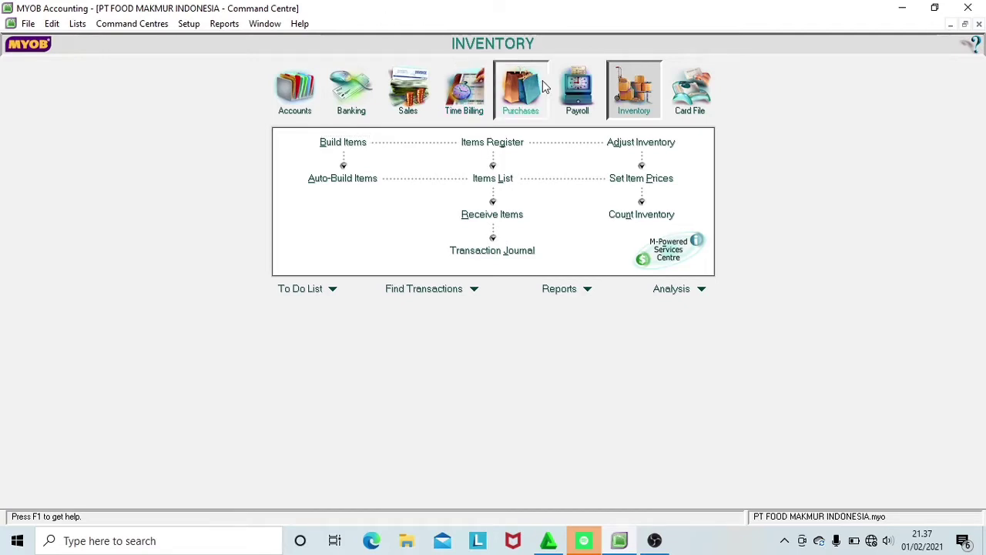
pyautogui.click(493, 181)
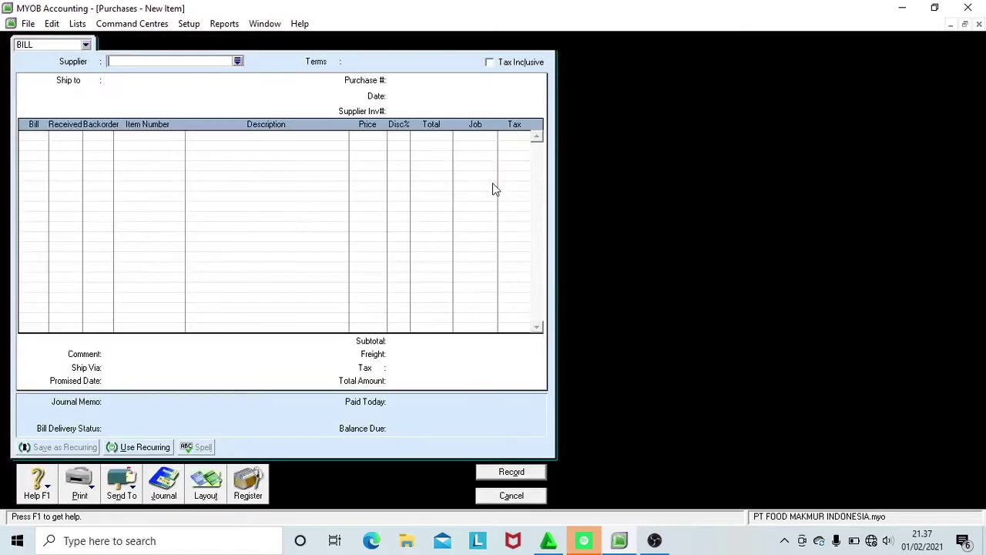
pyautogui.click(238, 62)
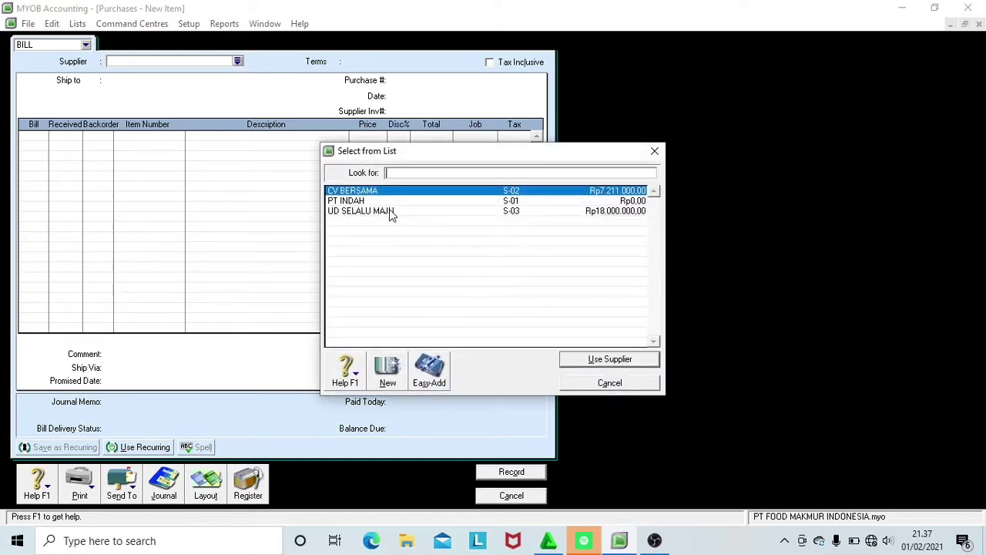
pyautogui.click(392, 212)
pyautogui.click(629, 360)
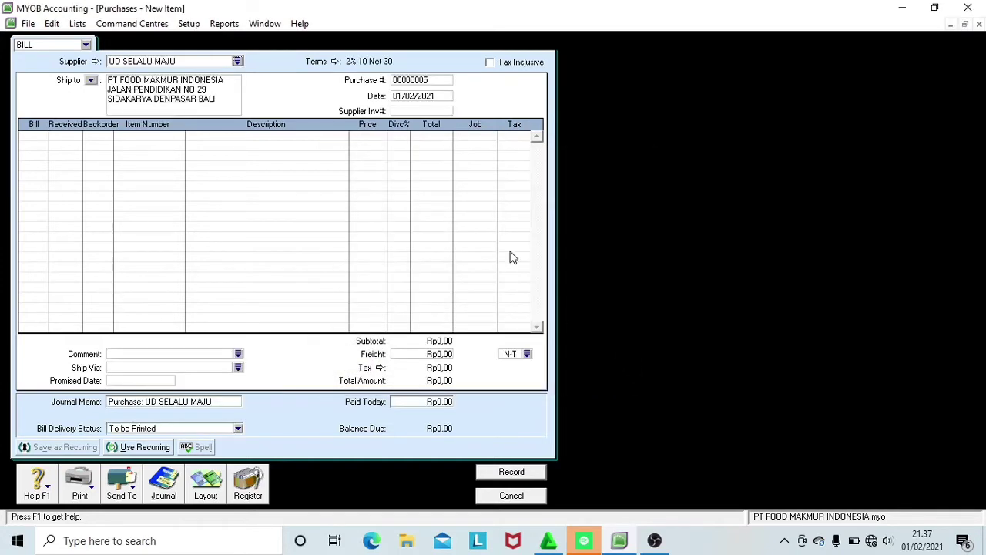
# Step: Set the bill's purchase number to G17-10 and its date to 16/12/2010
pyautogui.click(429, 80)
pyautogui.write('G1')
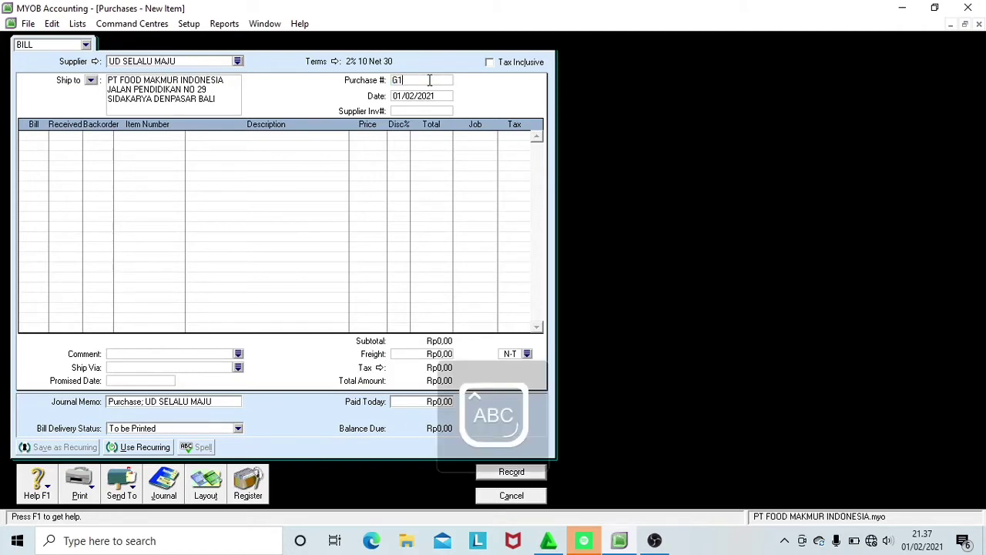
pyautogui.write('7-10')
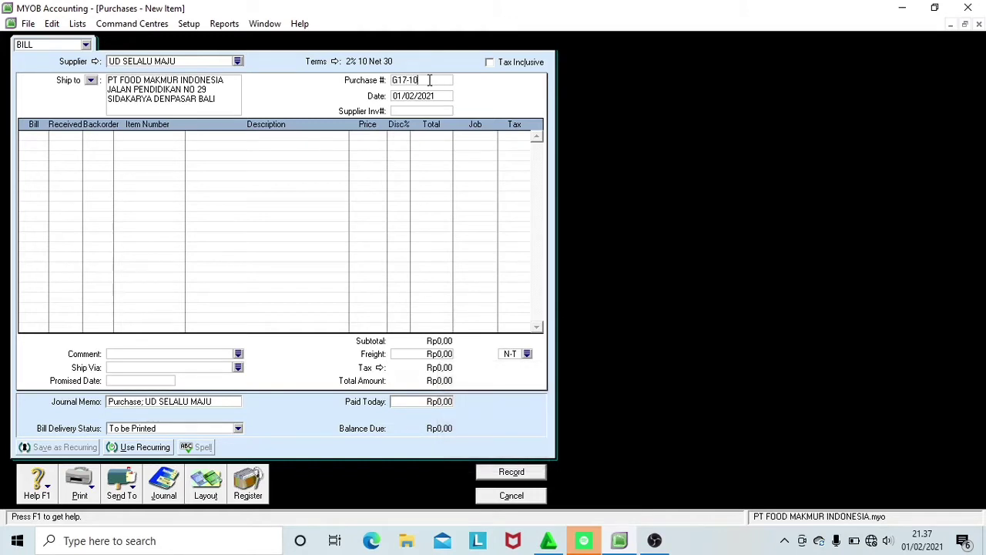
pyautogui.press('Tab')
pyautogui.write('16/12/2010')
pyautogui.press('Tab')
pyautogui.press('Tab')
# Step: Add a bill line for 5000 units of BHP-06 KEMASAN MIE at a price of Rp250
pyautogui.write('5000')
pyautogui.press('Tab')
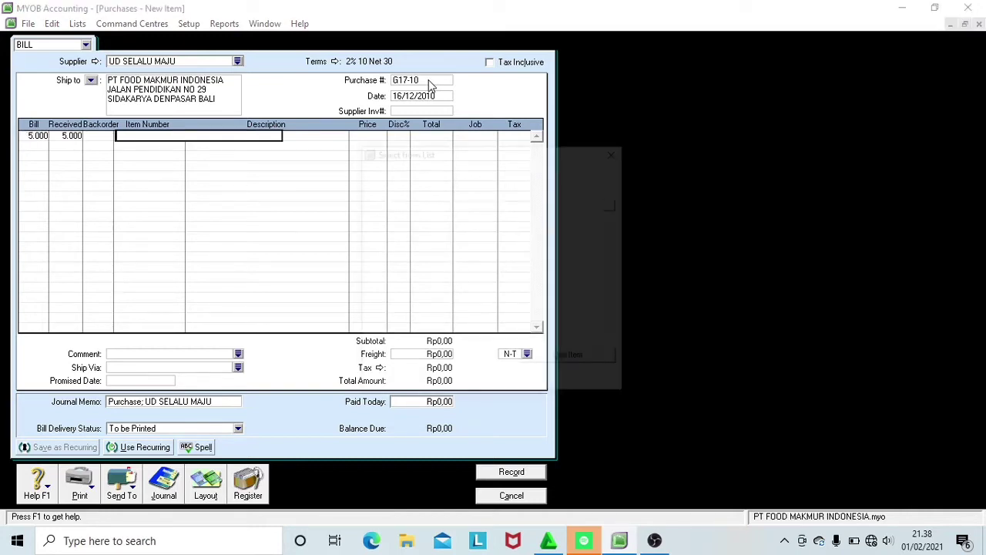
pyautogui.press('Tab')
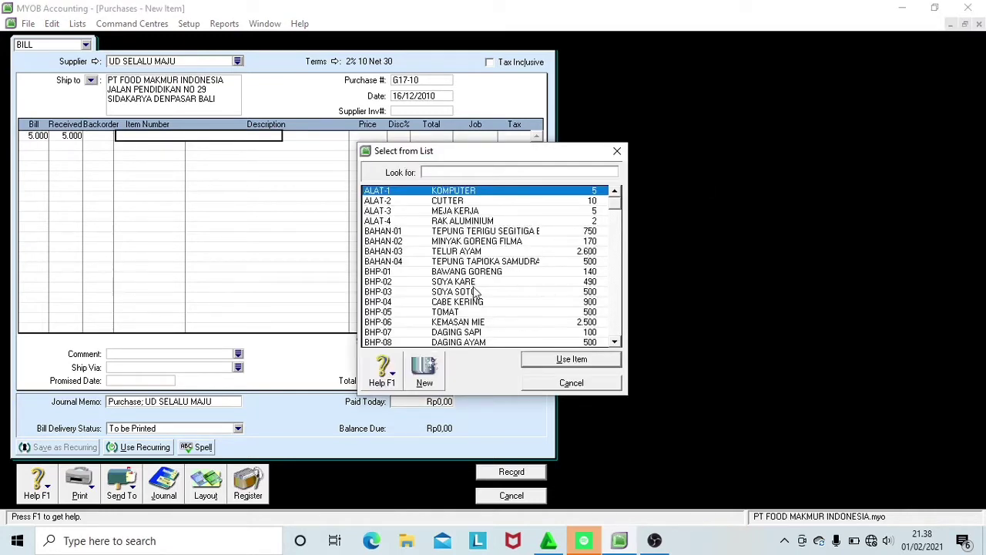
pyautogui.click(401, 324)
pyautogui.click(572, 359)
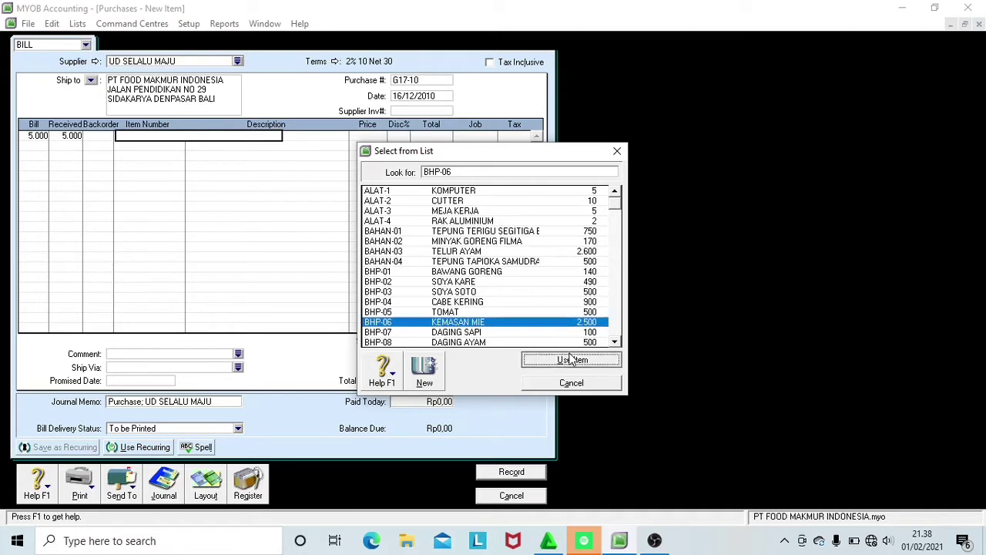
pyautogui.press('Tab')
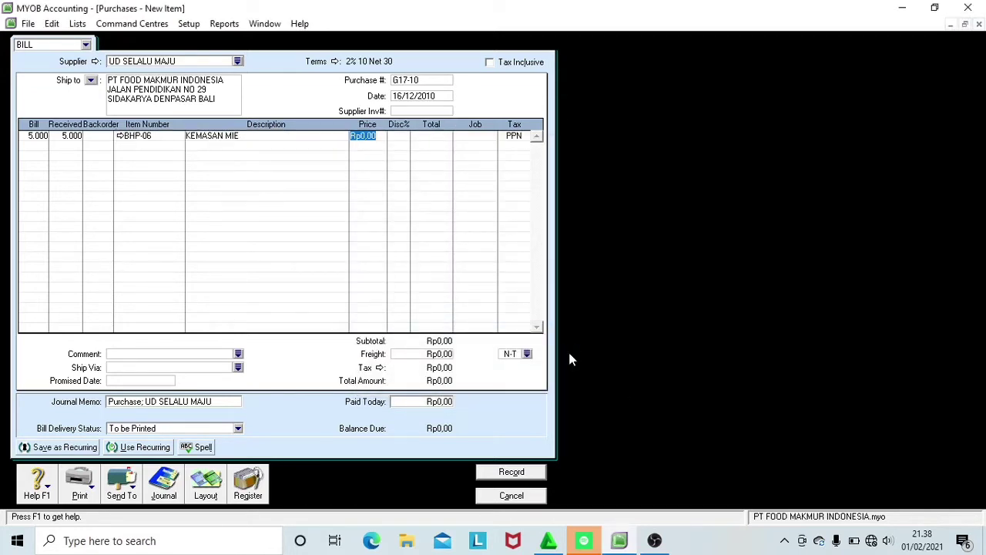
pyautogui.write('250')
pyautogui.press('Tab')
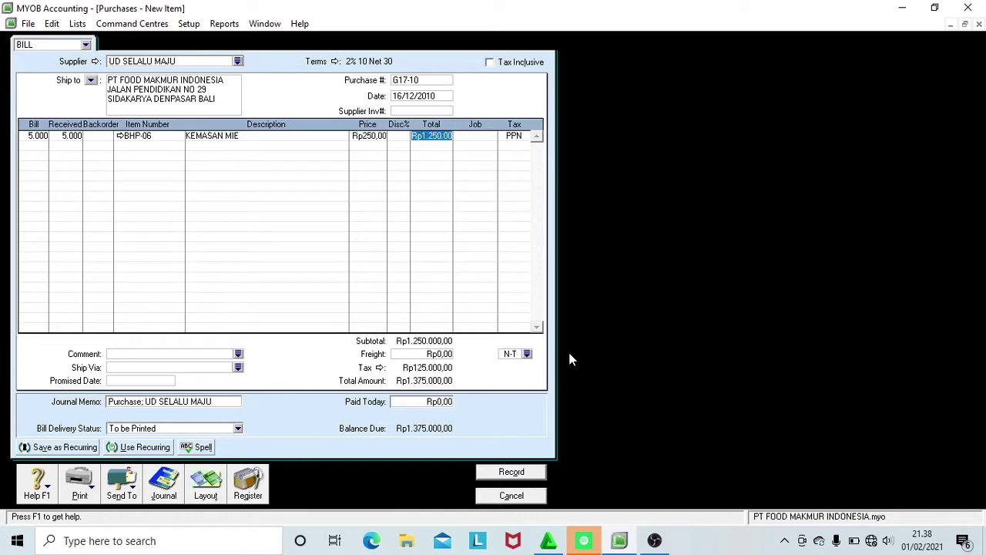
pyautogui.press('Tab')
pyautogui.press('Tab')
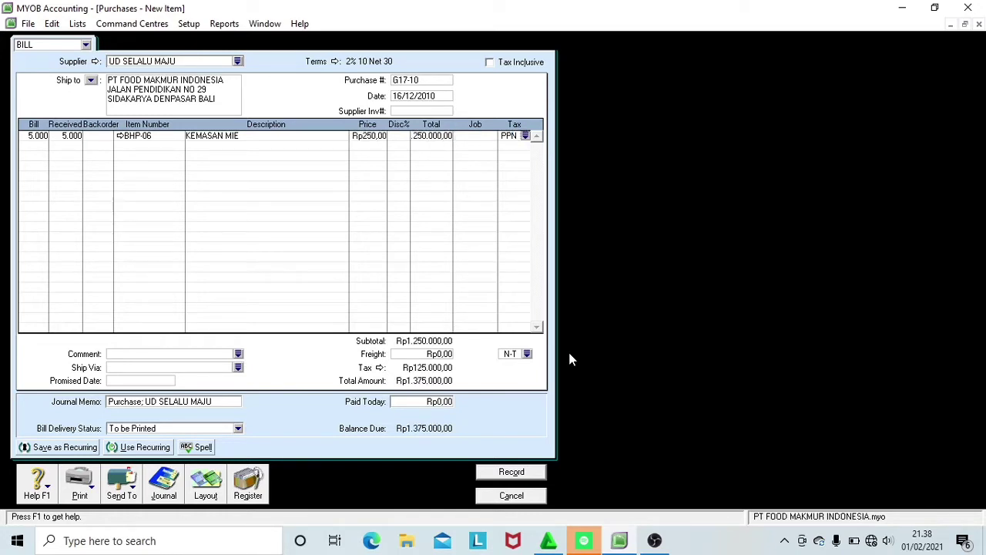
pyautogui.press('Tab')
# Step: Add a second bill line for 300 units of BHP-01 BAWANG GORENG, keeping its default price
pyautogui.write('300')
pyautogui.press('Tab')
pyautogui.press('Tab')
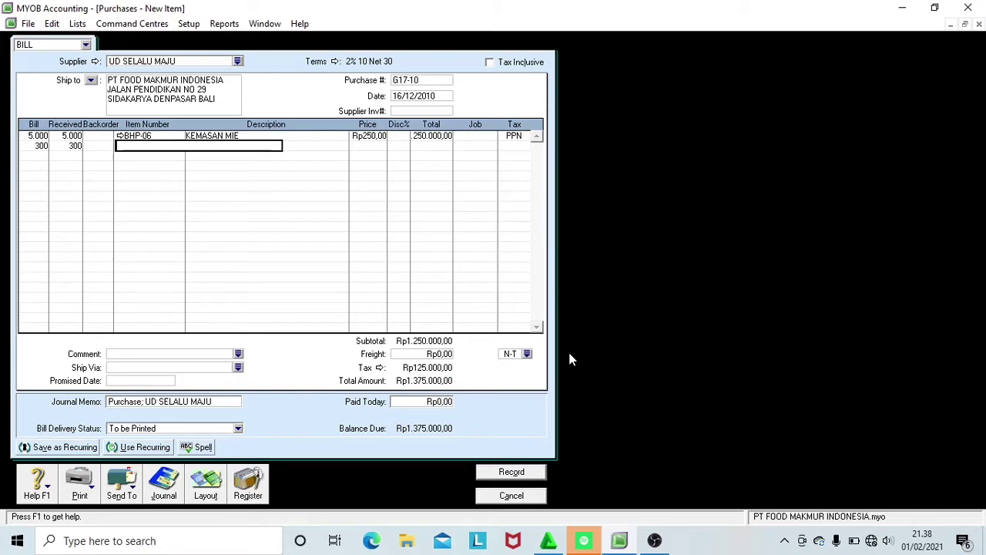
pyautogui.press('Tab')
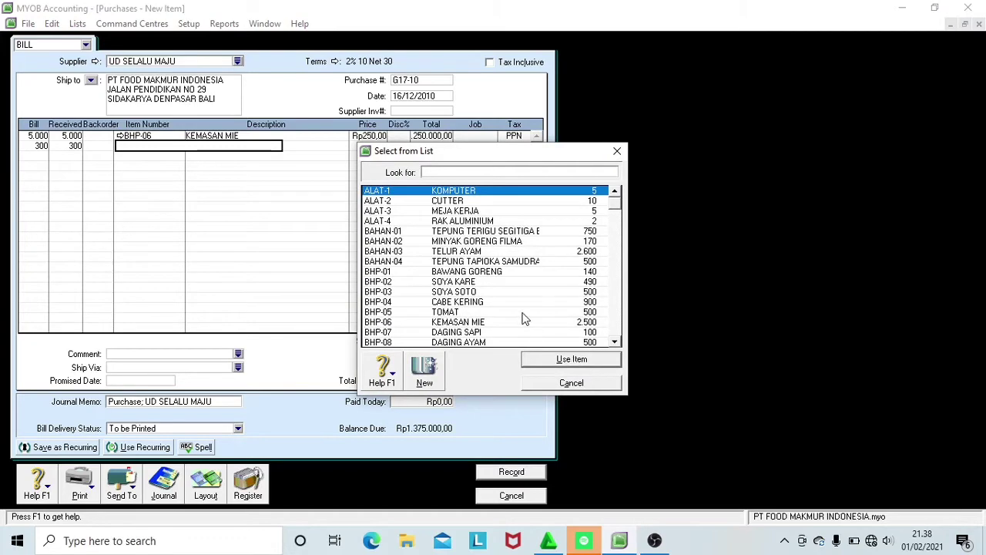
pyautogui.write('BHP-01')
pyautogui.click(571, 359)
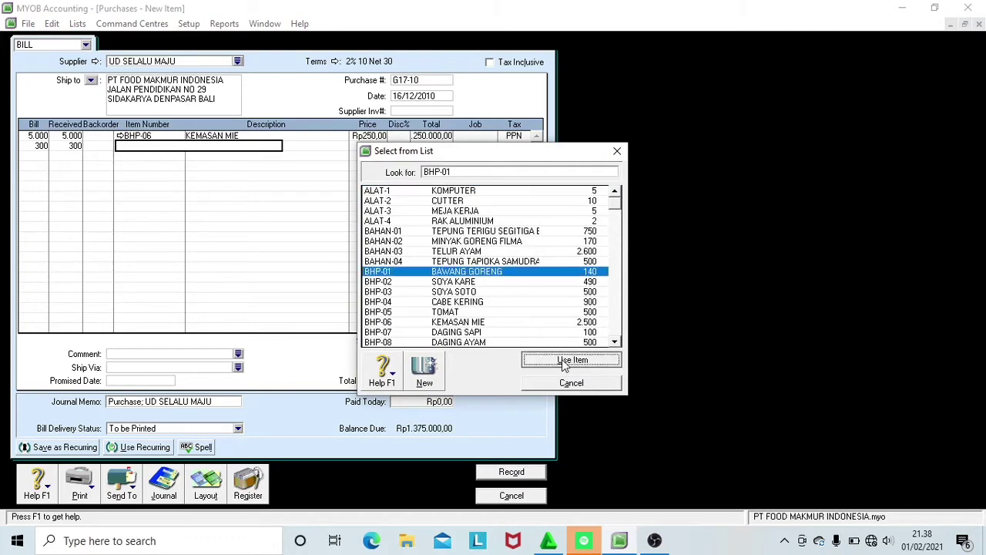
pyautogui.press('Tab')
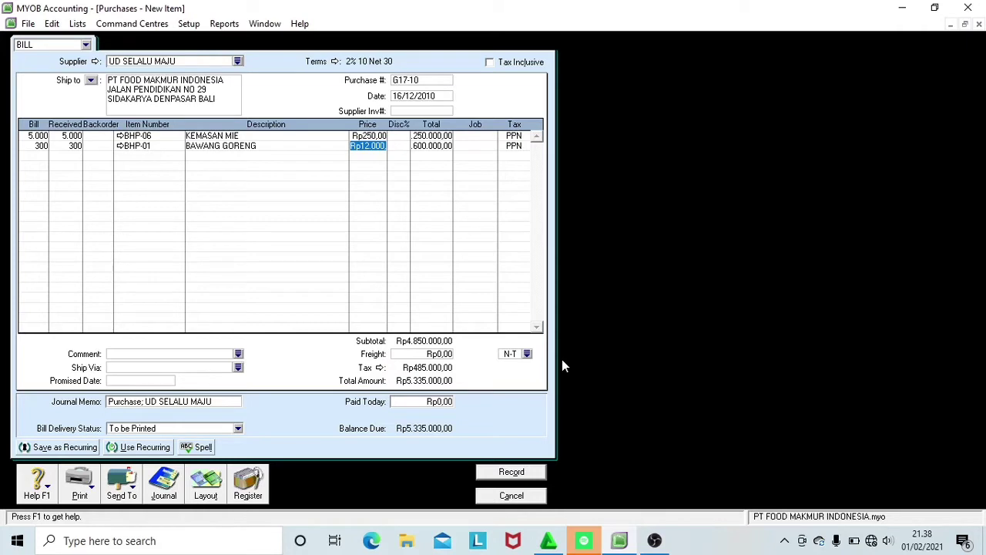
pyautogui.press('Tab')
pyautogui.press('Tab')
pyautogui.press('Tab')
pyautogui.press('Tab')
pyautogui.press('Tab')
pyautogui.press('Tab')
# Step: Add a third bill line for 500 units of BAHAN-02 MINYAK GORENG FILMA, keeping its default price
pyautogui.click(31, 155)
pyautogui.write('500')
pyautogui.press('Tab')
pyautogui.press('Tab')
pyautogui.press('Tab')
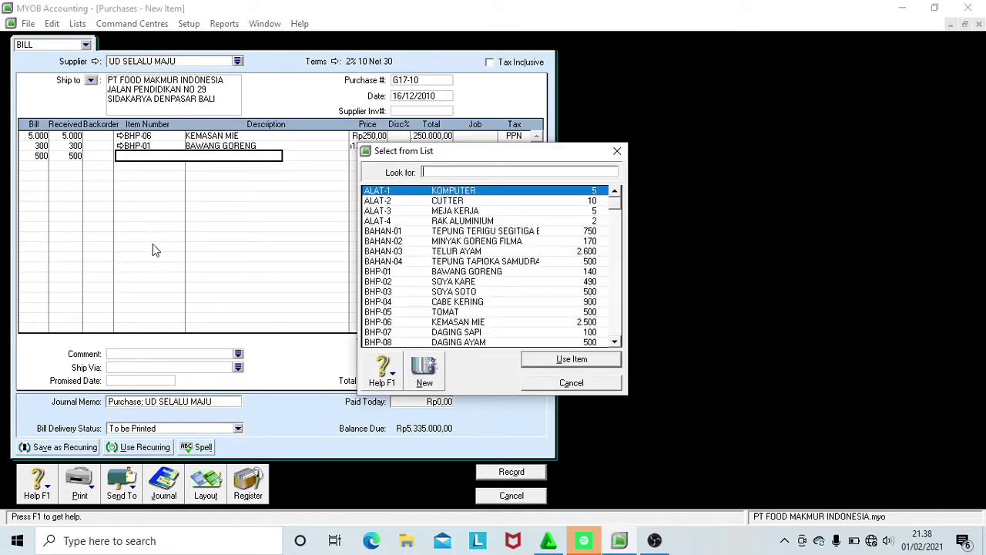
pyautogui.click(495, 244)
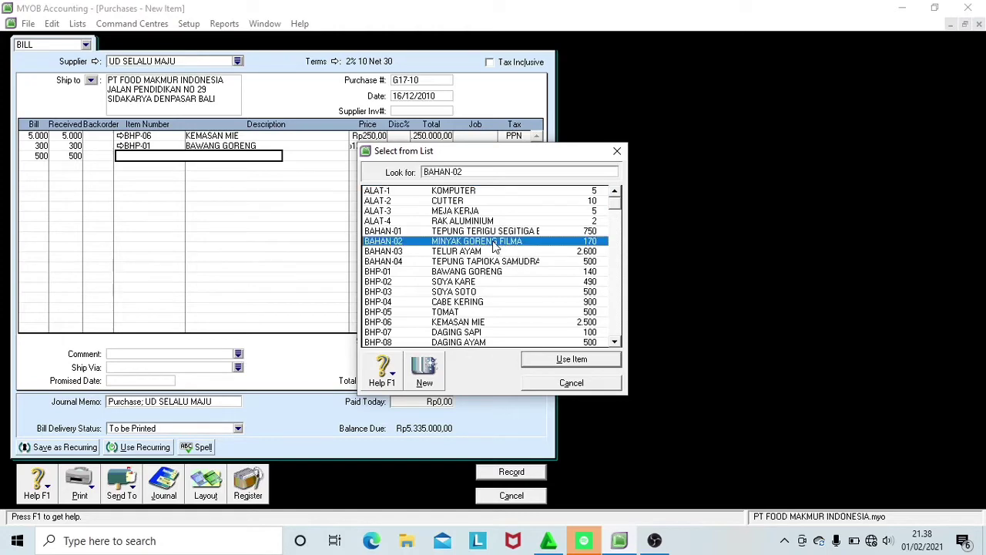
pyautogui.click(565, 360)
pyautogui.press('Tab')
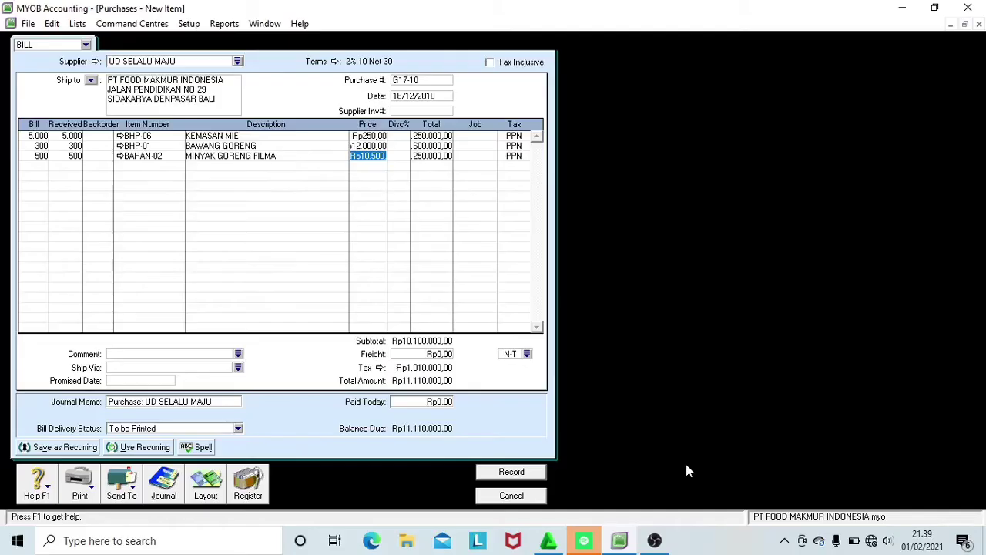
pyautogui.press('Tab')
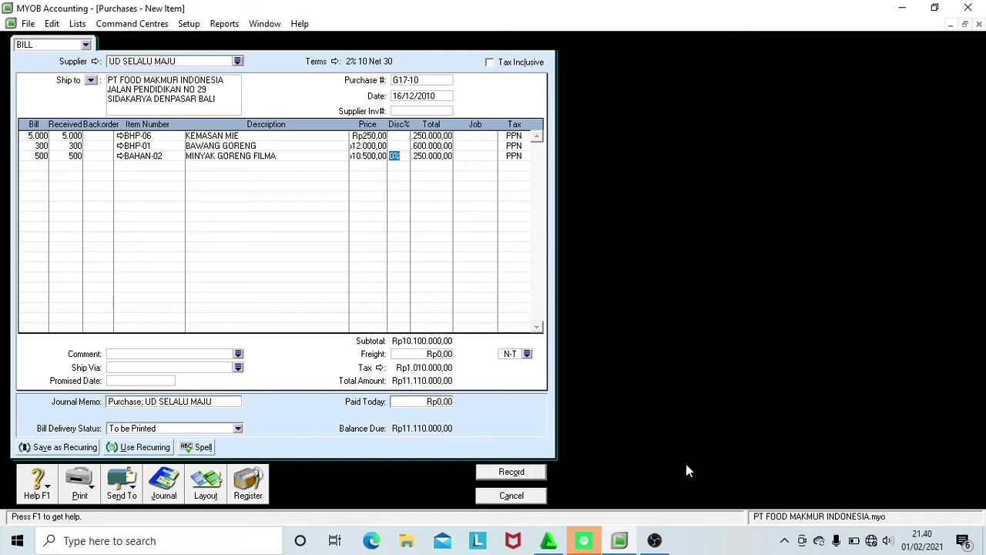
# Step: Review the bill's transaction recap and record the purchase without changing the tax code, leaving the purchase form
pyautogui.hotkey('ctrl', 'r')
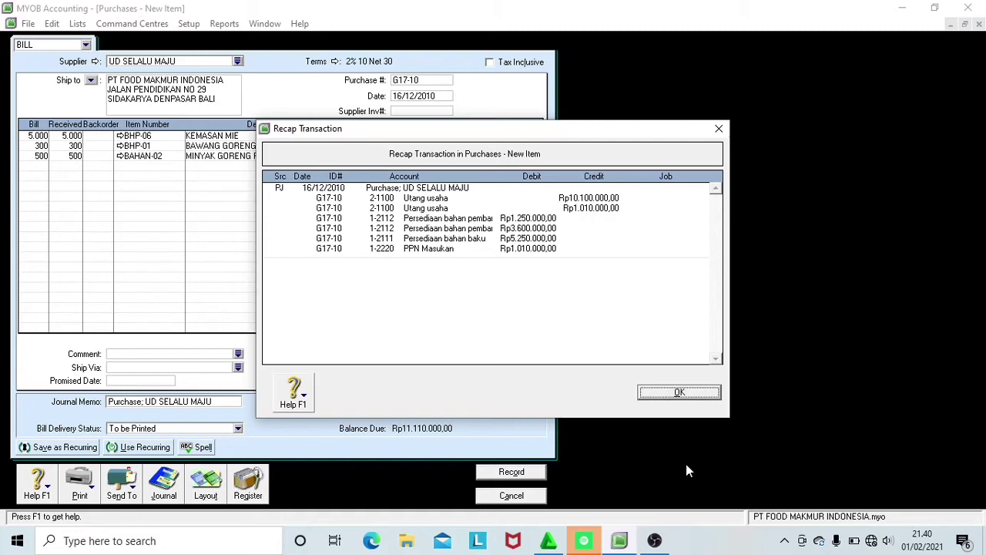
pyautogui.click(659, 393)
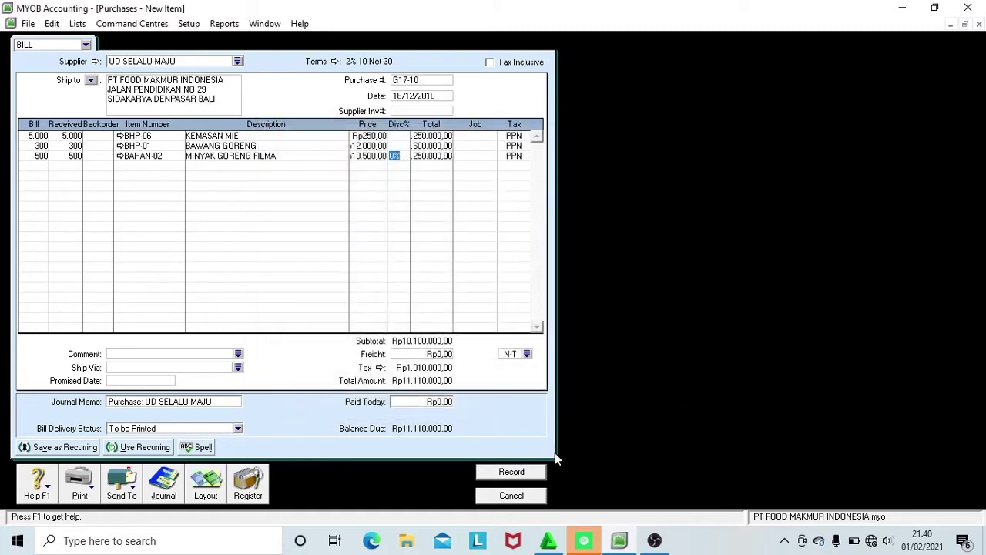
pyautogui.click(528, 477)
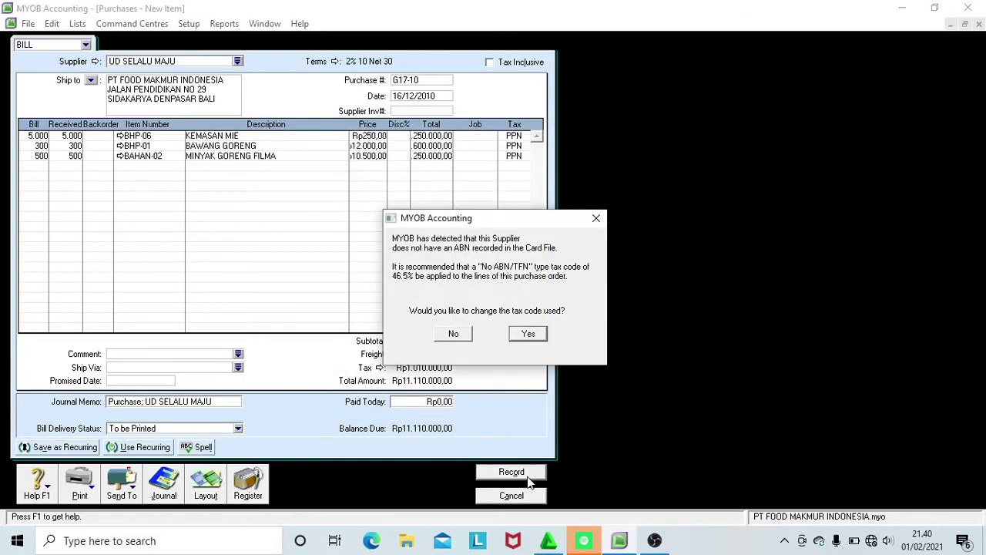
pyautogui.click(454, 338)
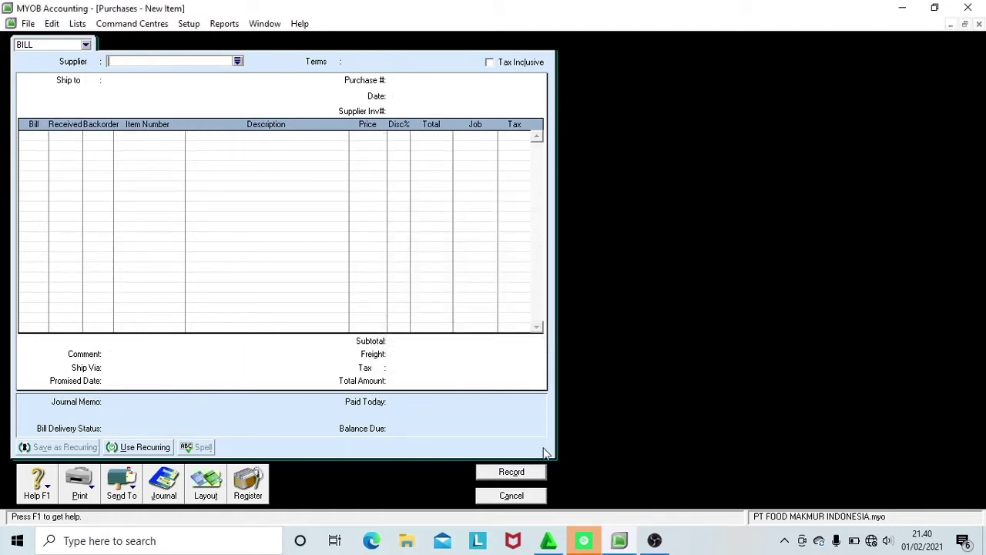
pyautogui.click(511, 498)
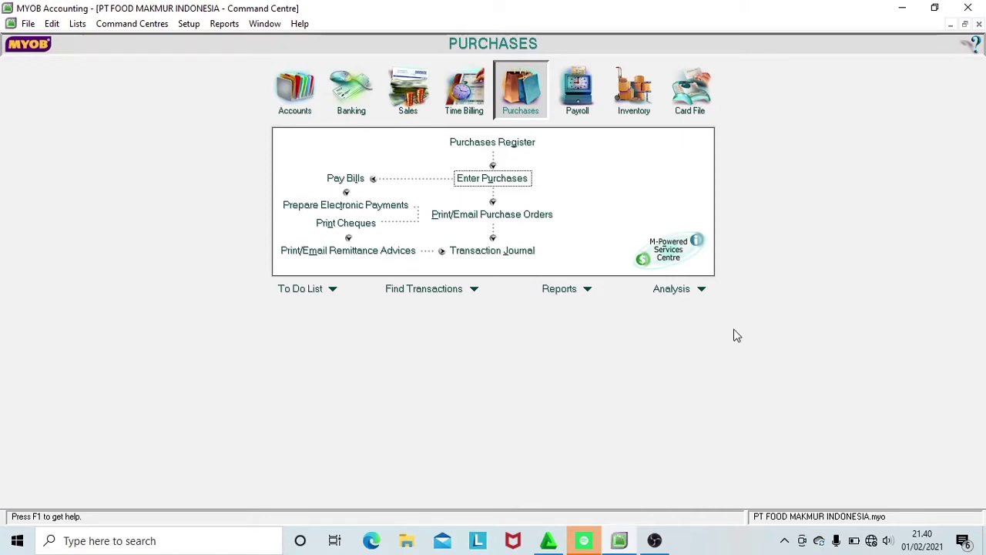
# Step: Start an inventory adjustment with journal number BM12-5, date 16/12/2010 and memo PEMAKAIAN BAHAN PEMBANTU
pyautogui.click(637, 103)
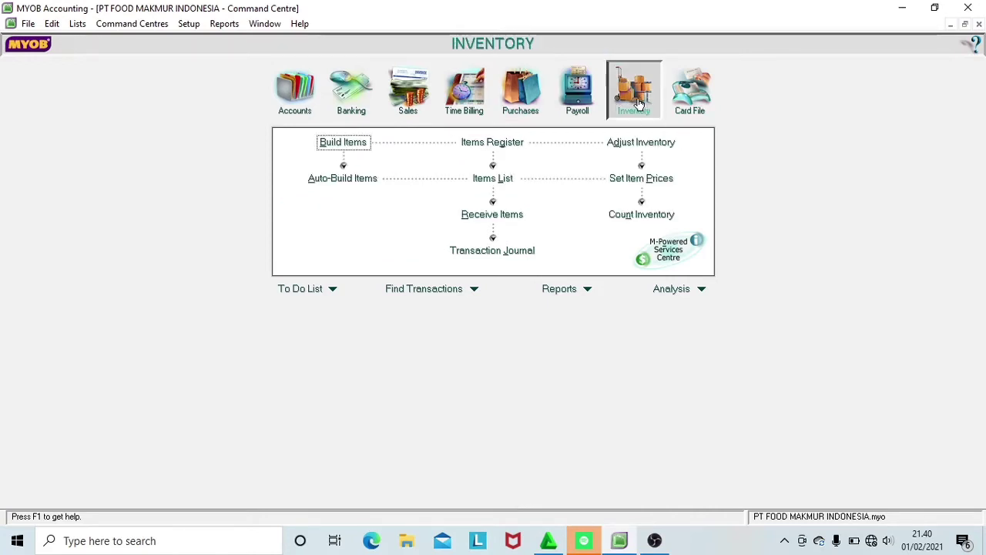
pyautogui.click(643, 143)
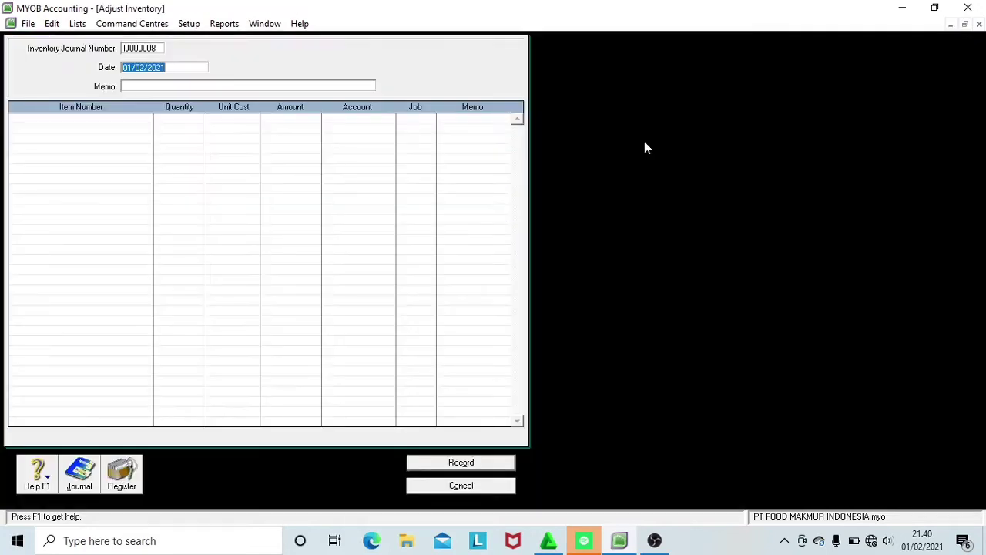
pyautogui.click(136, 49)
pyautogui.write('BM')
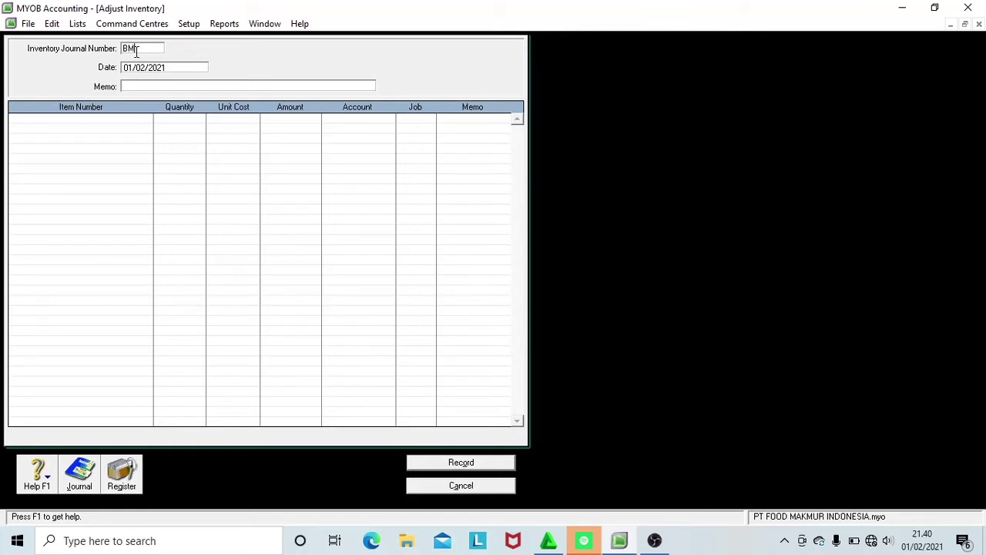
pyautogui.write('12-5')
pyautogui.press('Tab')
pyautogui.write('16/12/10')
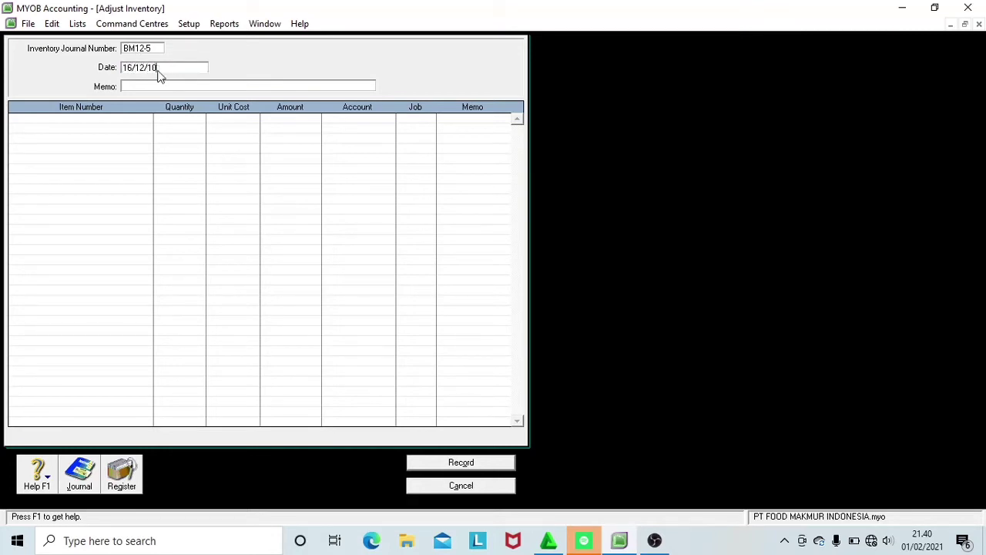
pyautogui.press('Tab')
pyautogui.write('PEMAKAIAN BAHAN P')
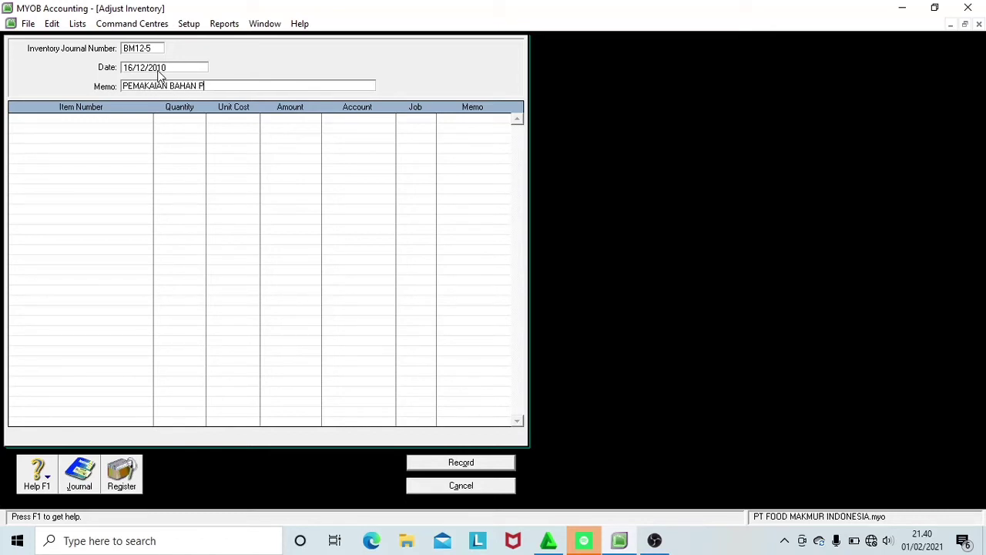
pyautogui.write('EMBANTU')
pyautogui.press('Tab')
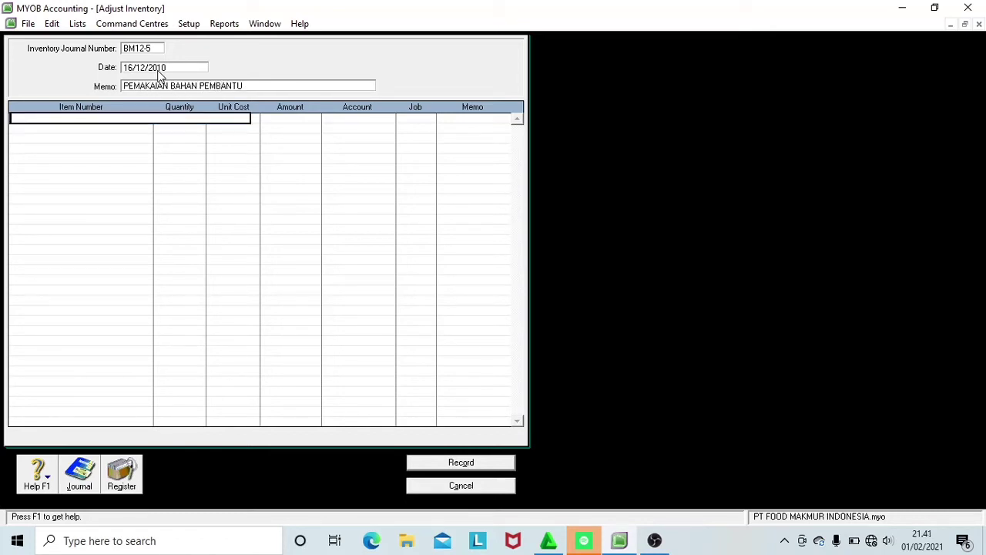
# Step: Add an adjustment line for -20 units of BHP-01 BAWANG GORENG at its default unit cost, charged to account 1-2113
pyautogui.press('Tab')
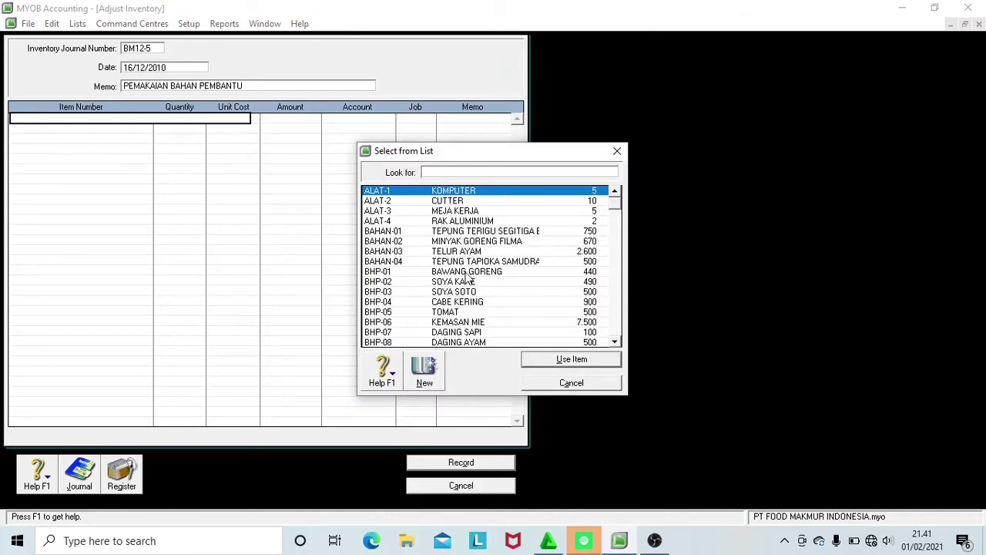
pyautogui.write('BHP-01')
pyautogui.click(551, 360)
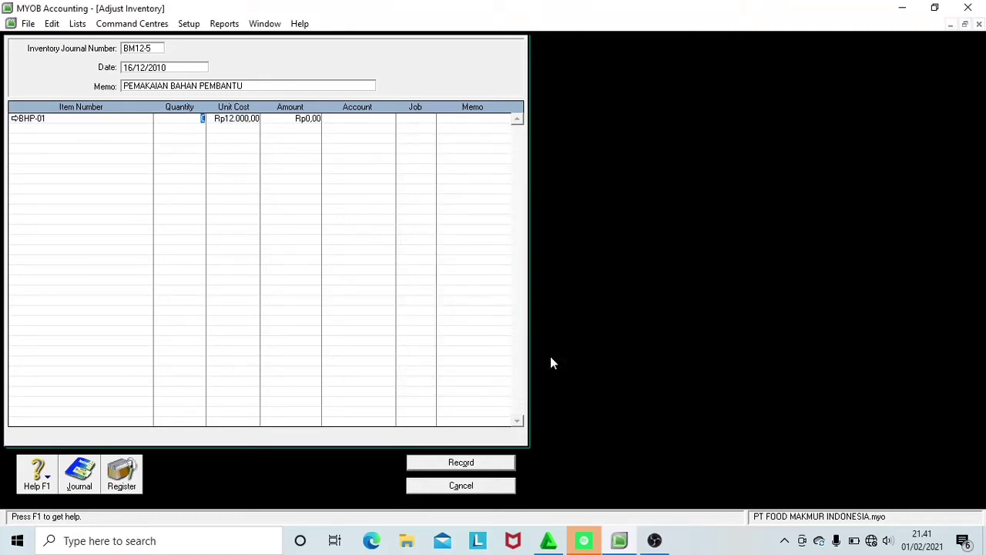
pyautogui.write('-20')
pyautogui.press('Tab')
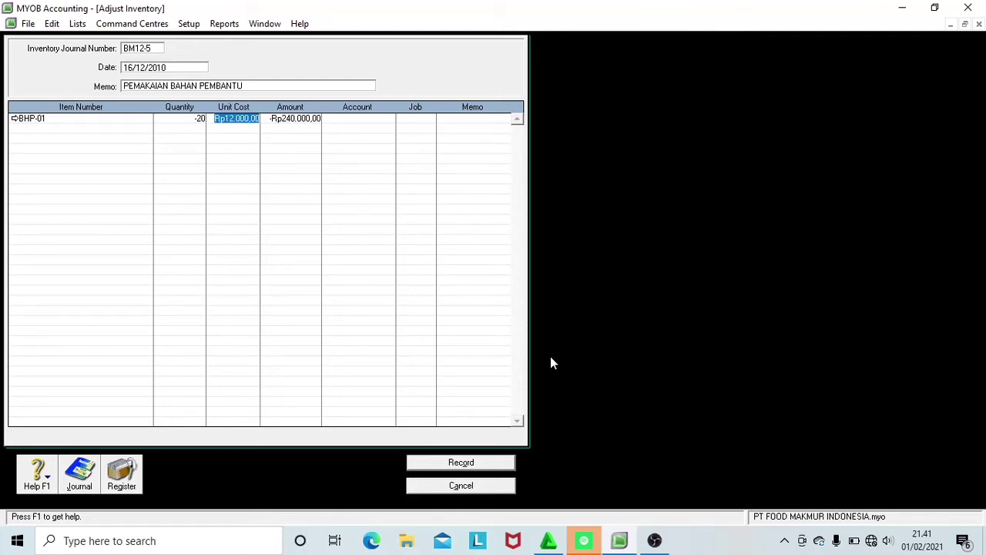
pyautogui.press('Tab')
pyautogui.press('Tab')
pyautogui.write('6')
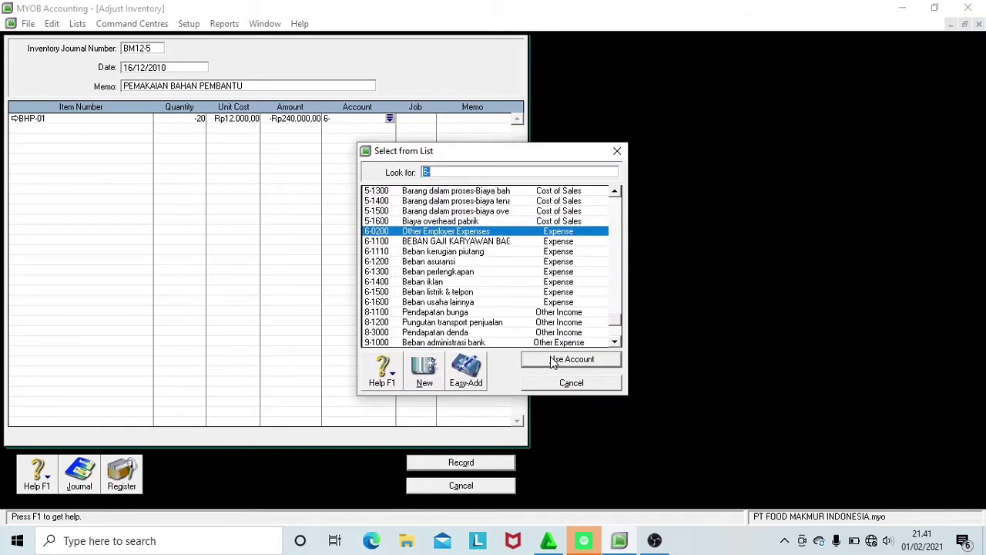
pyautogui.write('1')
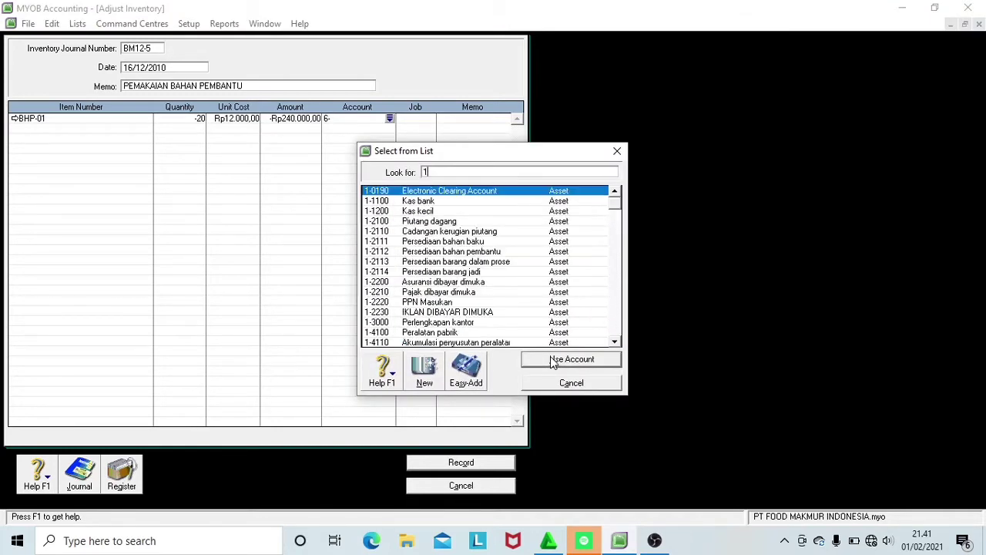
pyautogui.click(467, 262)
pyautogui.click(568, 360)
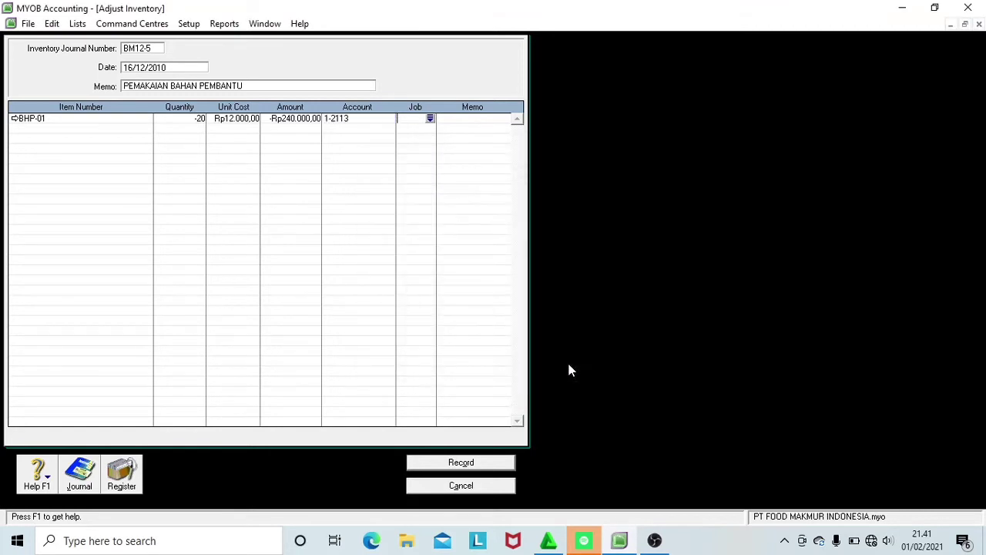
pyautogui.press('Tab')
pyautogui.press('Tab')
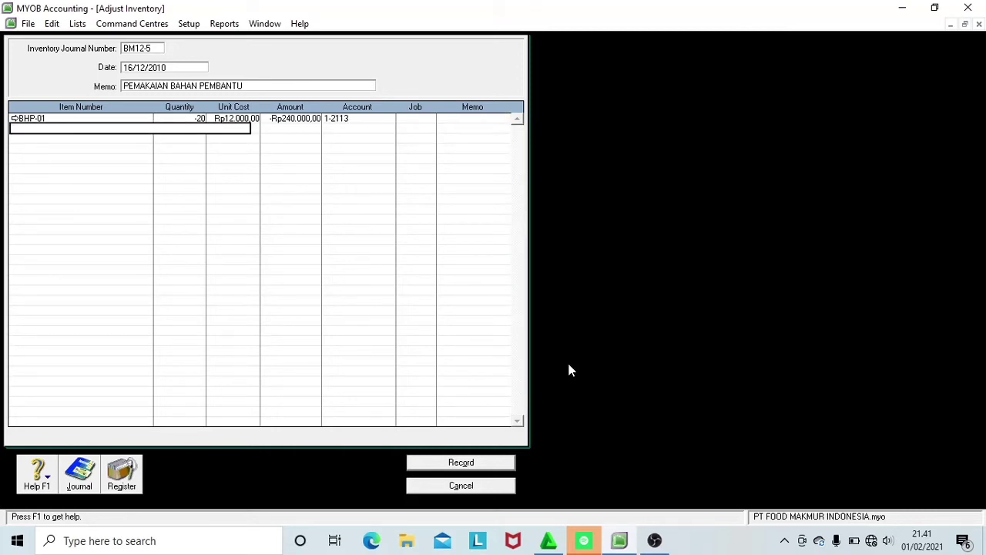
# Step: Add a second adjustment line for -20 units of BHP-07 DAGING SAPI at its default unit cost, charged to account 1-2113
pyautogui.press('Tab')
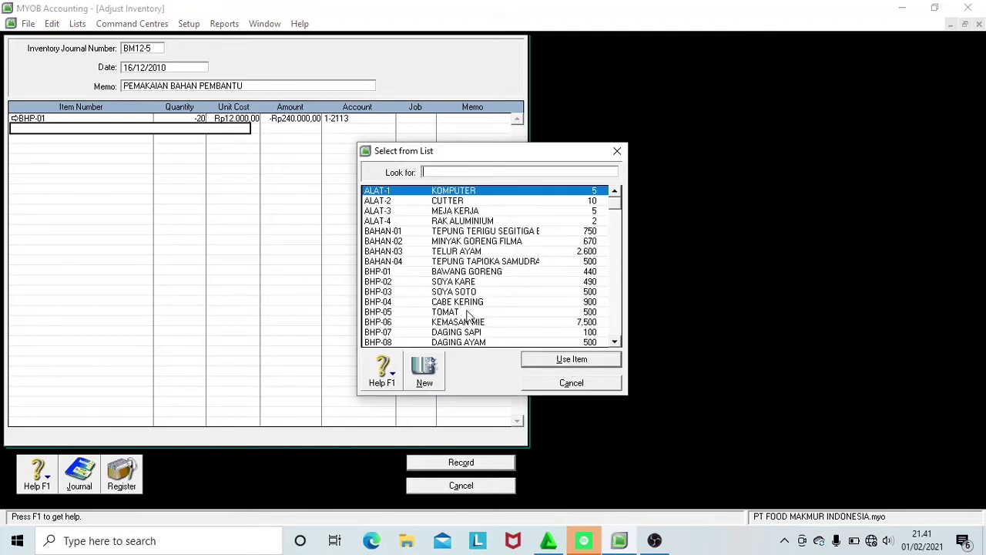
pyautogui.click(467, 334)
pyautogui.click(535, 360)
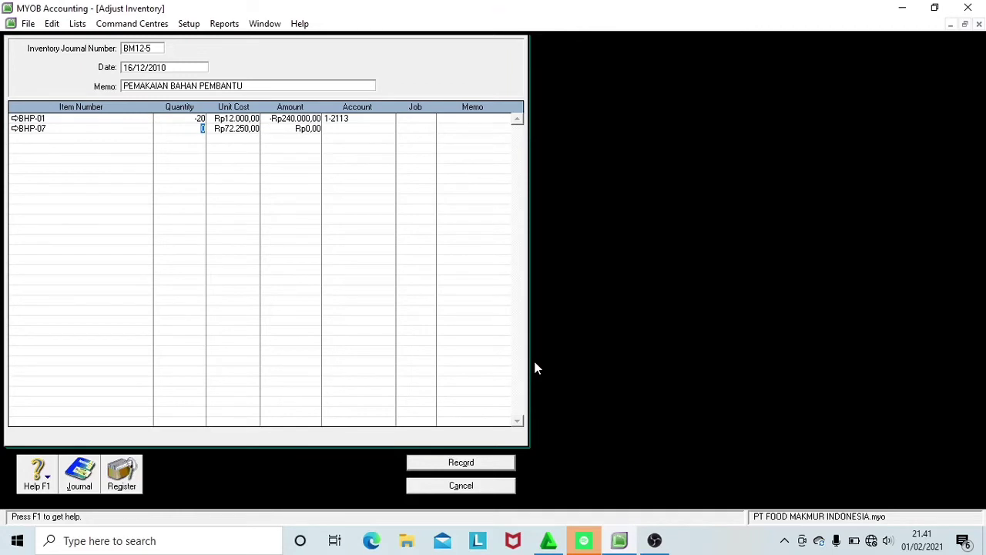
pyautogui.write('-20')
pyautogui.press('Tab')
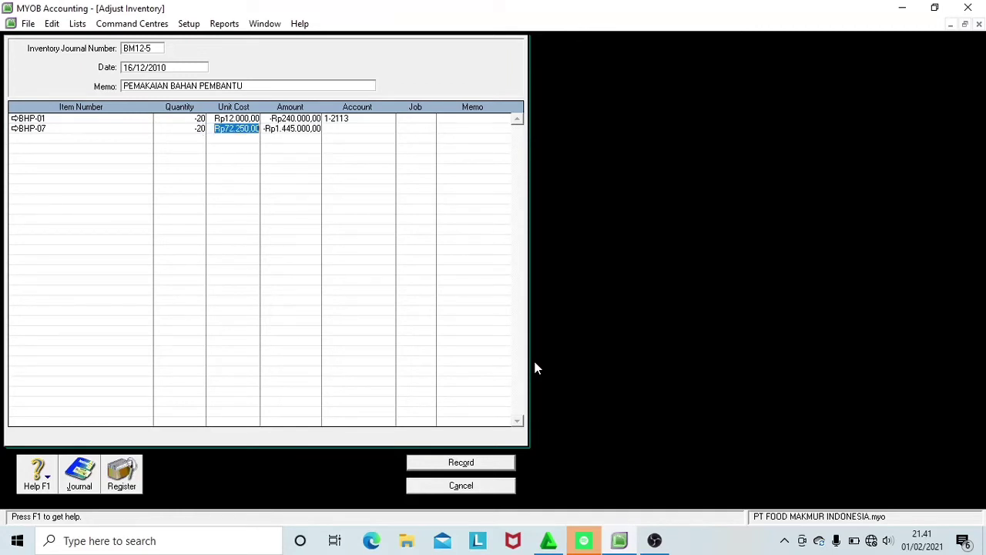
pyautogui.press('Tab')
pyautogui.press('Tab')
pyautogui.write('6')
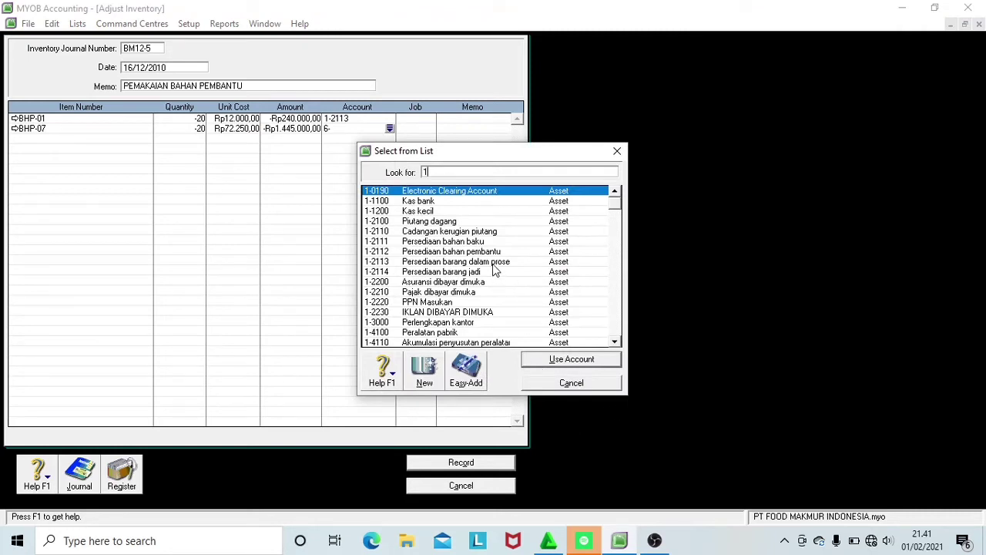
pyautogui.click(495, 264)
pyautogui.click(568, 362)
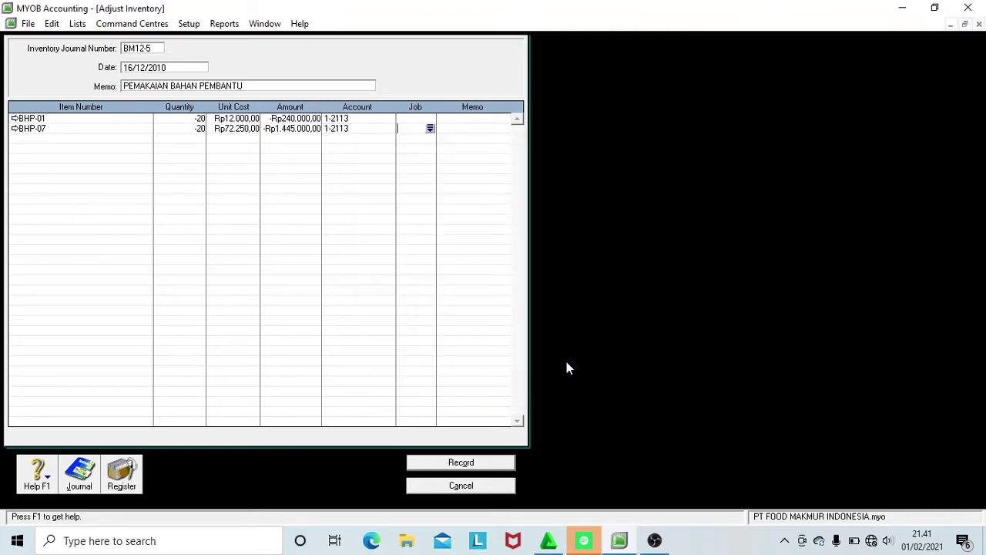
pyautogui.press('Tab')
pyautogui.press('Tab')
# Step: Add a third adjustment line for -200 units of BHP-04 CABE KERING at its default unit cost, charged to account 1-2113
pyautogui.press('Tab')
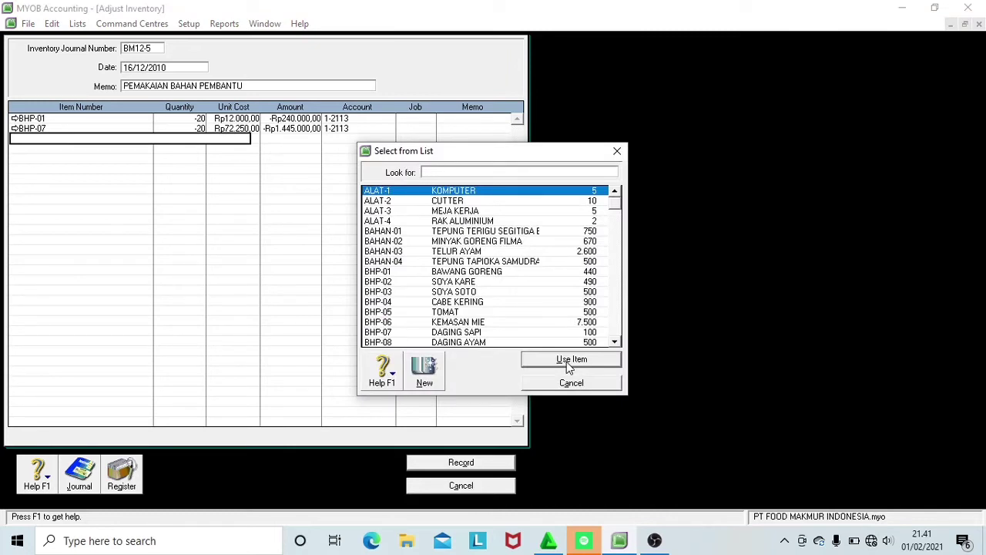
pyautogui.write('BHP-04')
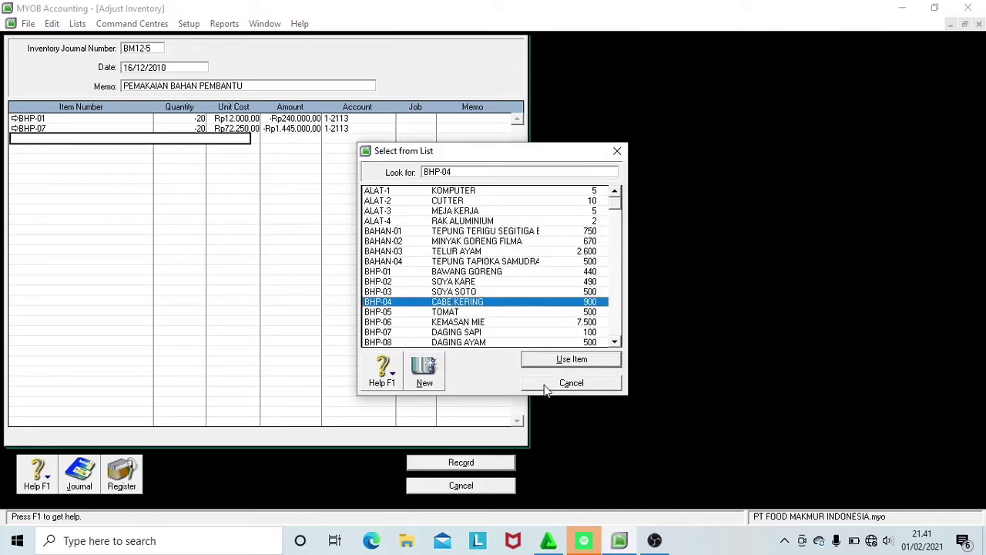
pyautogui.click(547, 363)
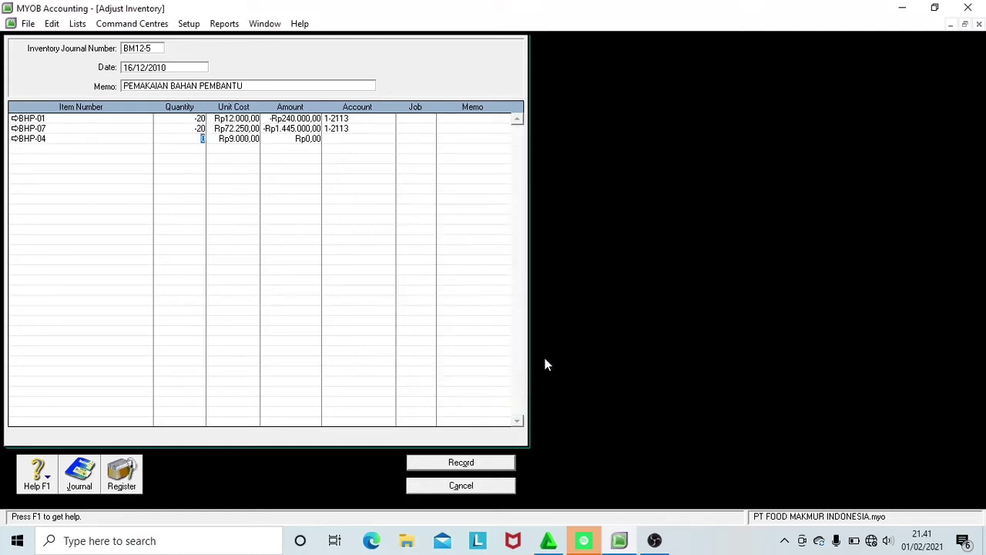
pyautogui.press('BackSpace')
pyautogui.write('-200')
pyautogui.press('Tab')
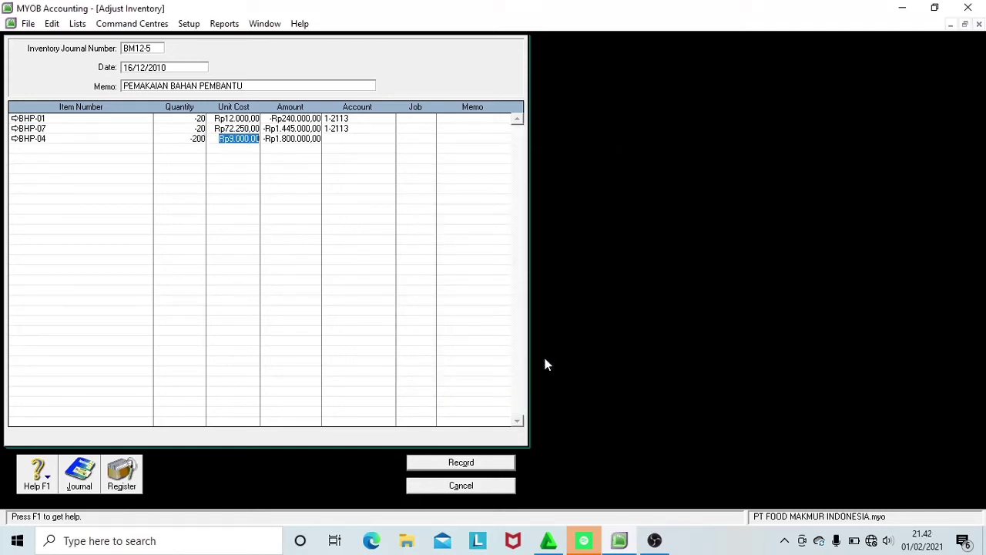
pyautogui.press('Tab')
pyautogui.press('Tab')
pyautogui.write('6')
pyautogui.press('Tab')
pyautogui.write('1')
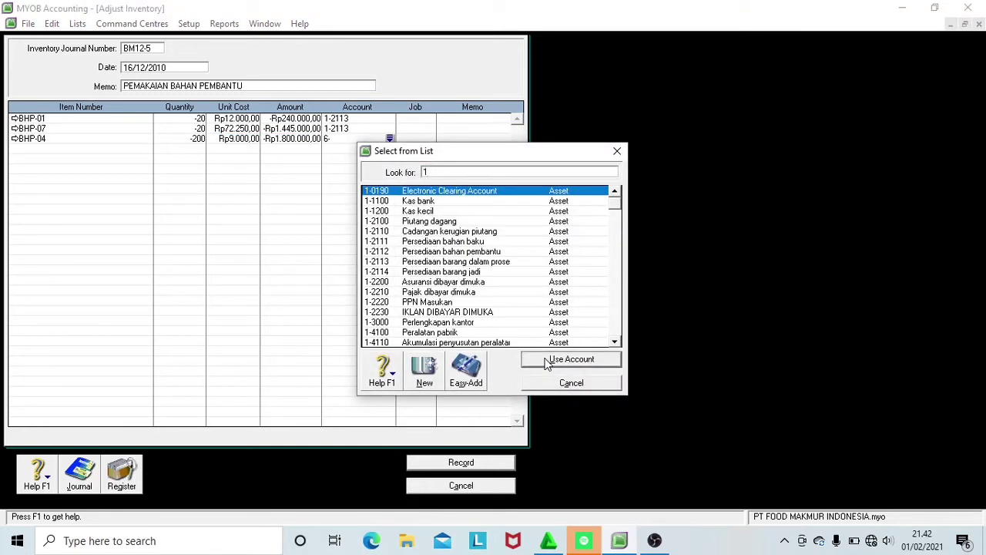
pyautogui.write('-2113')
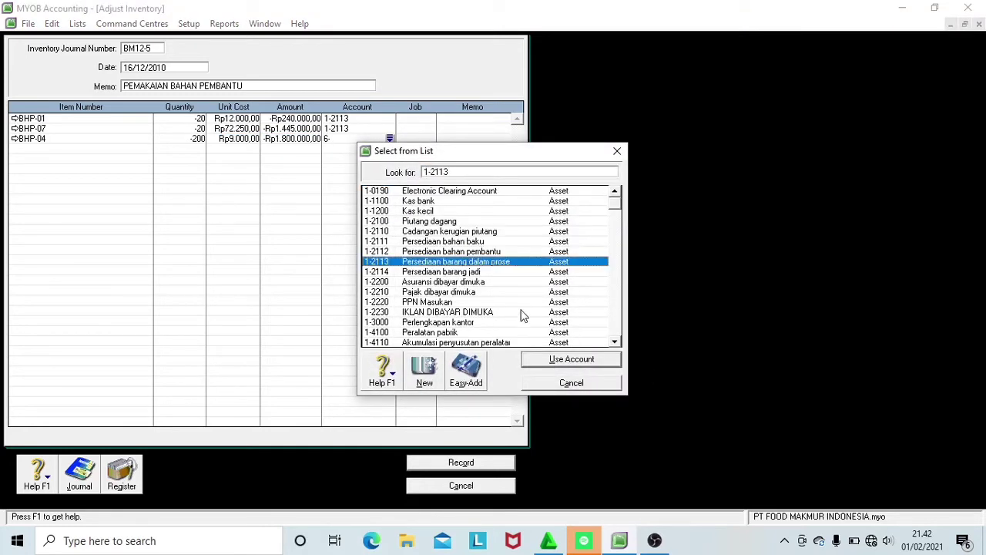
pyautogui.click(543, 361)
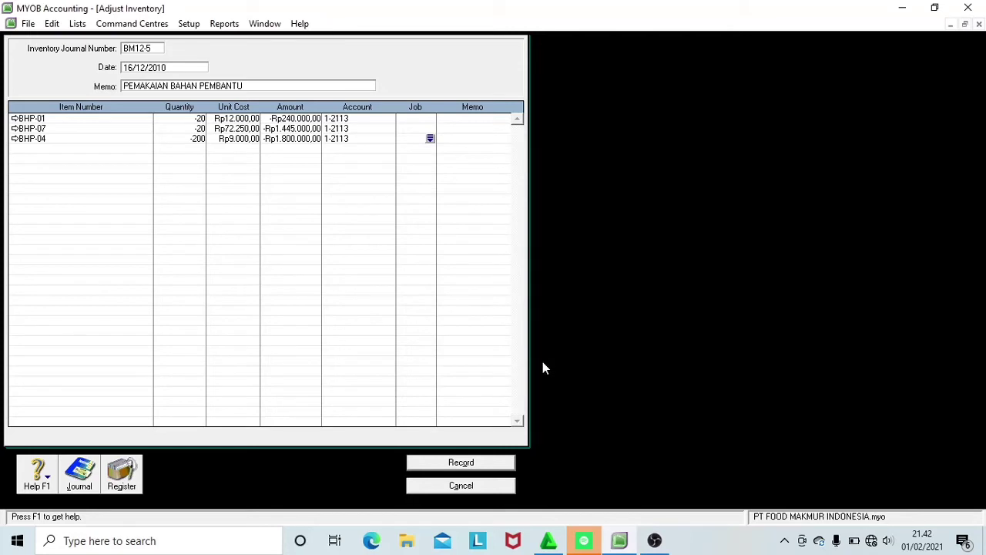
pyautogui.press('Tab')
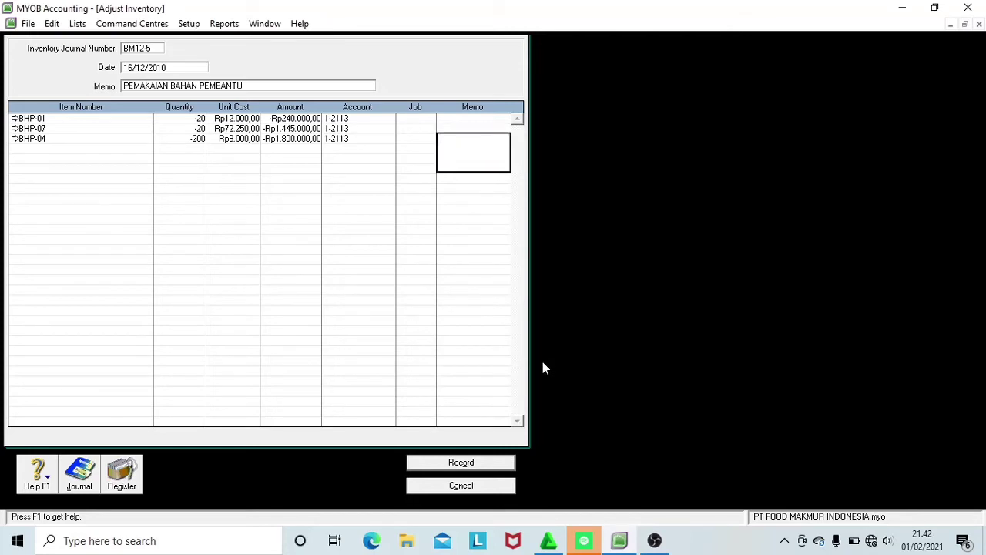
pyautogui.press('Tab')
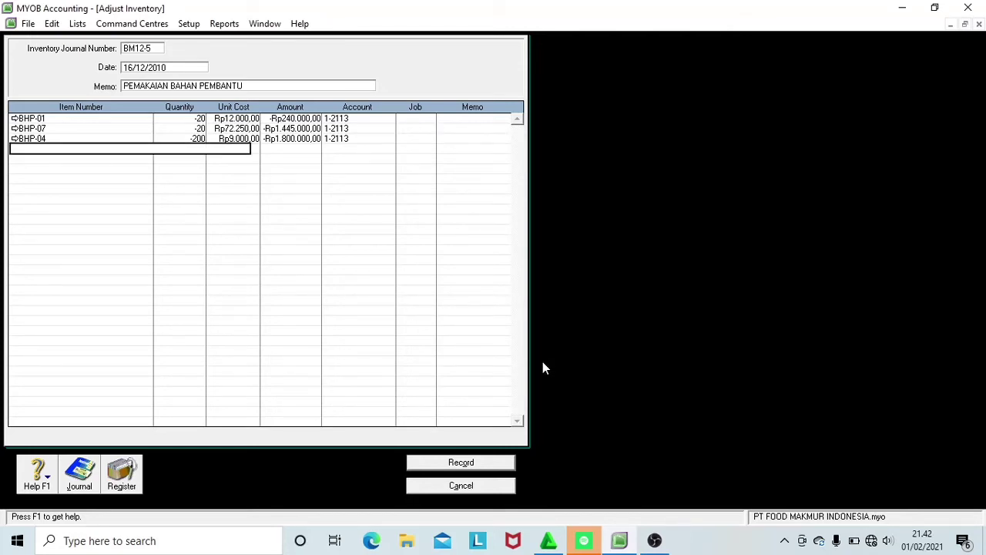
# Step: Add a fourth adjustment line for -5.000 units of BHP-06 KEMASAN MIE at its default unit cost, charged to account 1-2113
pyautogui.press('Tab')
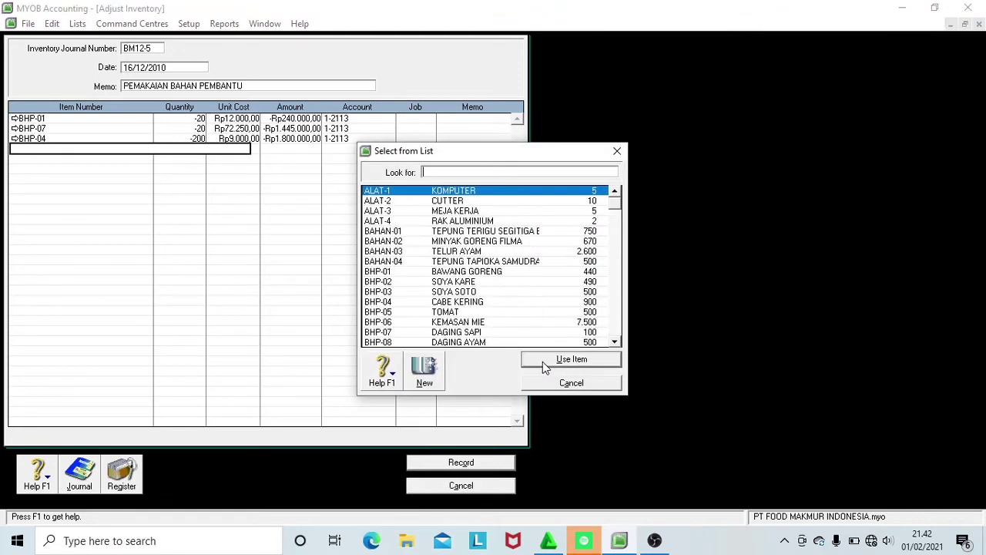
pyautogui.click(455, 322)
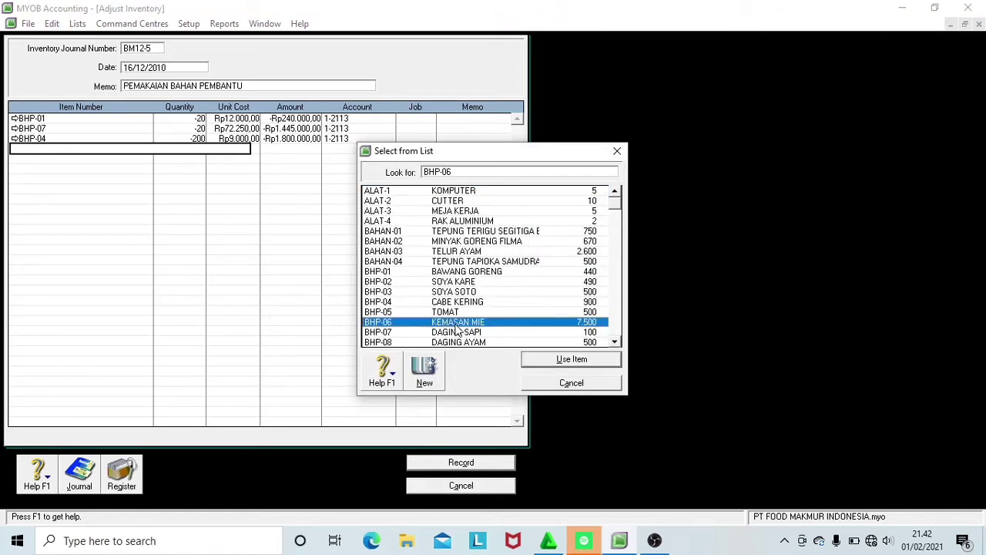
pyautogui.click(528, 360)
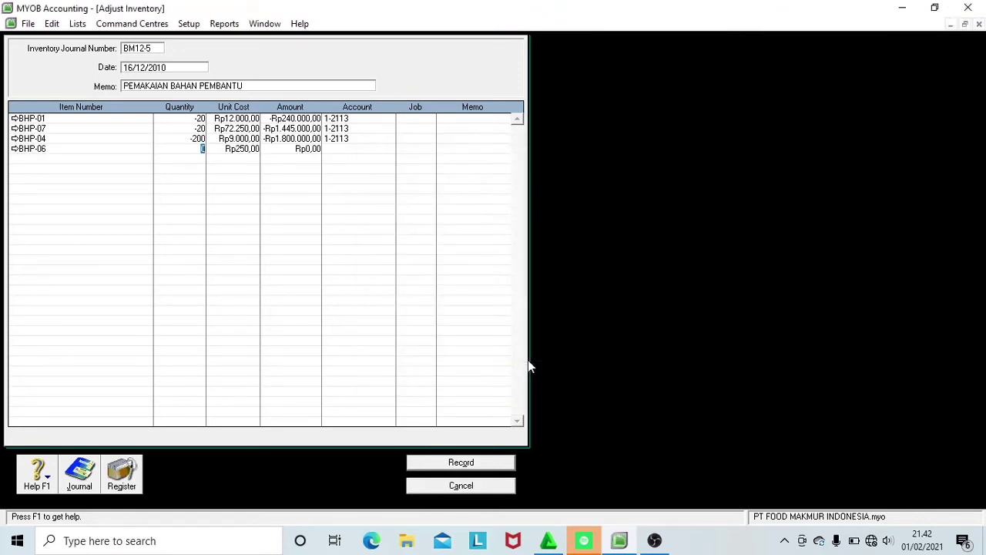
pyautogui.write('-5000')
pyautogui.press('Tab')
pyautogui.press('Tab')
pyautogui.press('Tab')
pyautogui.write('6')
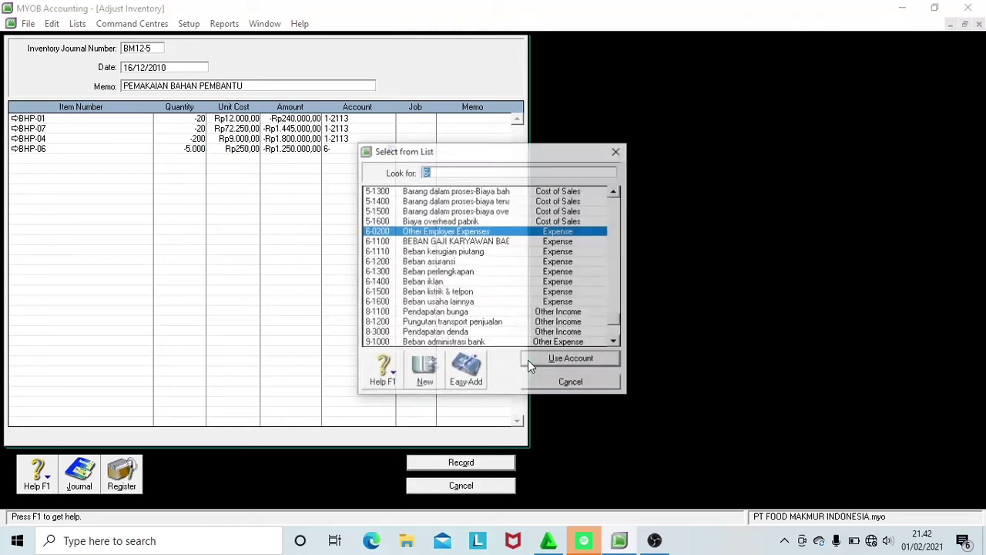
pyautogui.write('1')
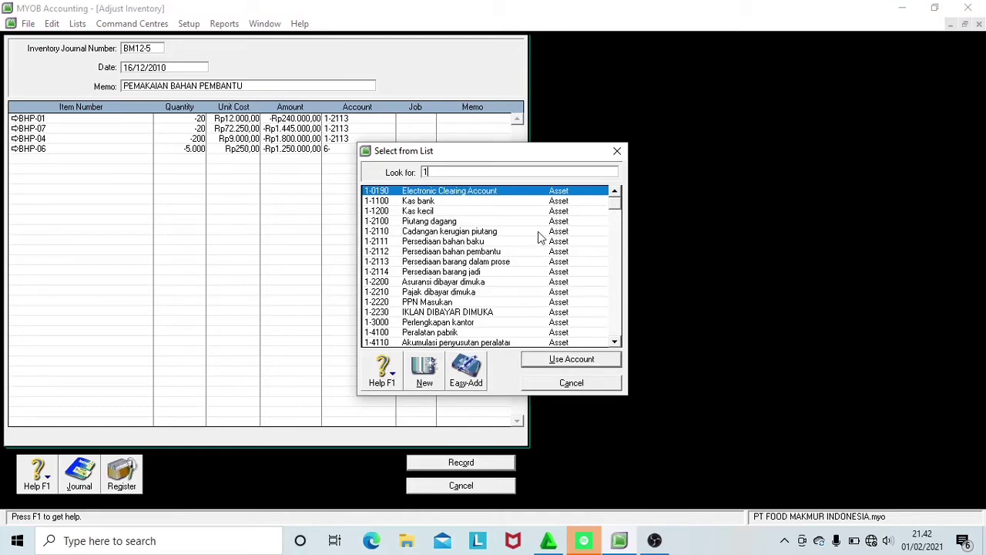
pyautogui.write('-2113')
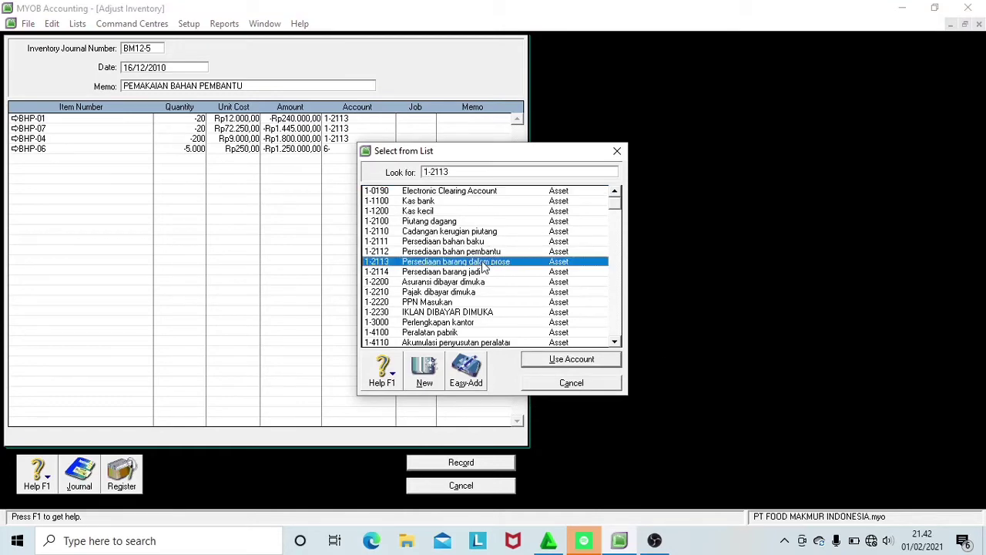
pyautogui.click(570, 359)
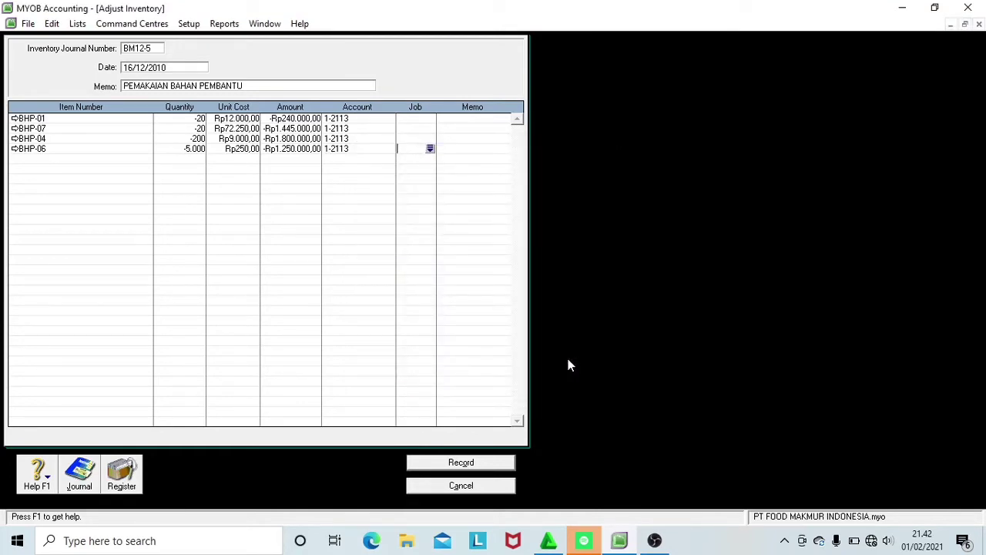
# Step: Review the inventory adjustment's transaction recap and record the adjustment, leaving the adjustment form
pyautogui.hotkey('ctrl', 'r')
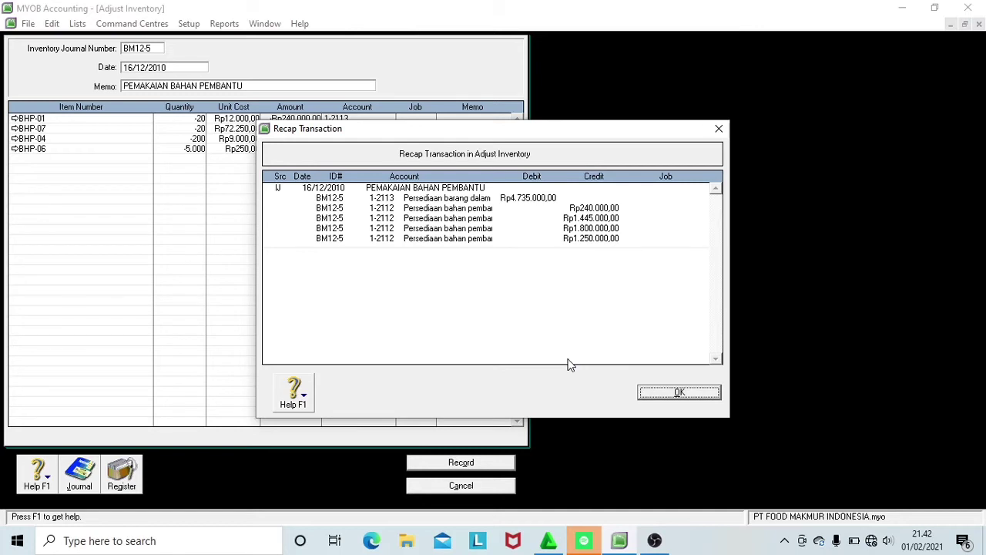
pyautogui.click(680, 393)
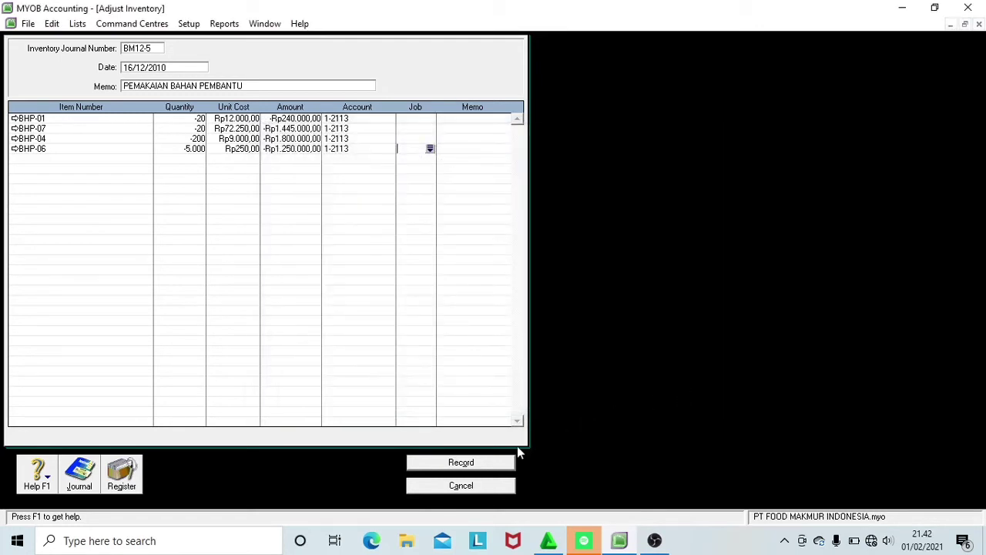
pyautogui.click(487, 463)
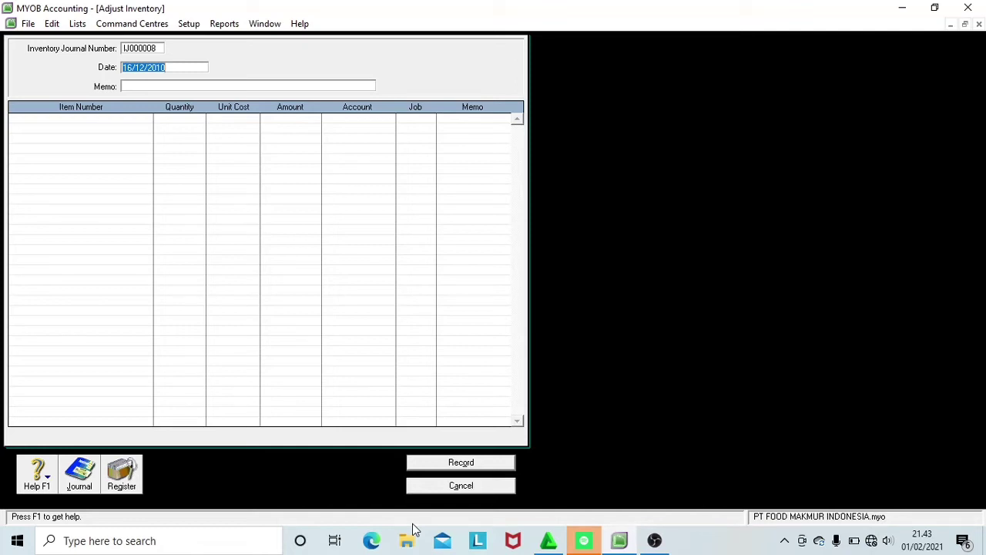
pyautogui.click(456, 485)
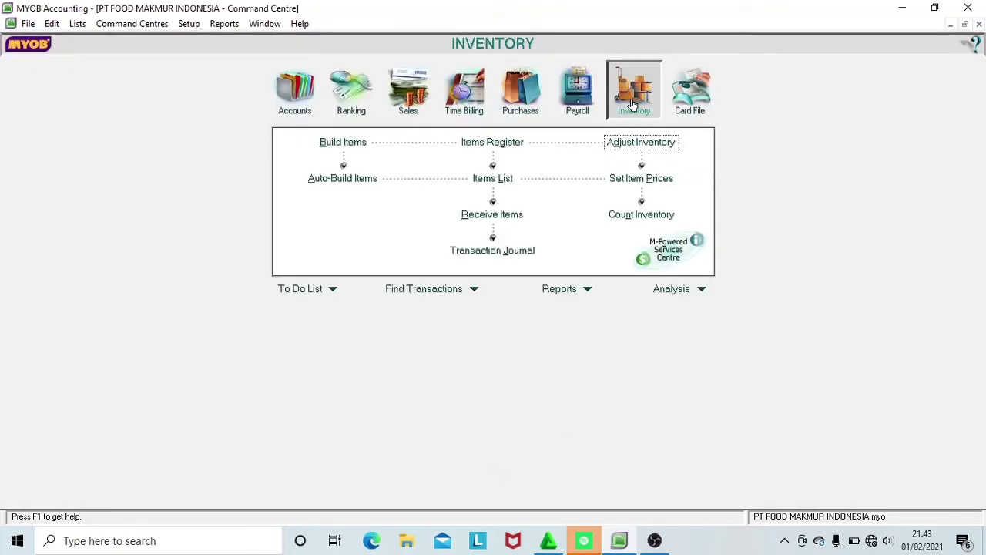
# Step: Start a new inventory adjustment numbered BM12-6, dated 16/12/2010, with the memo PENYELESAIAN PRODUKSI
pyautogui.click(631, 147)
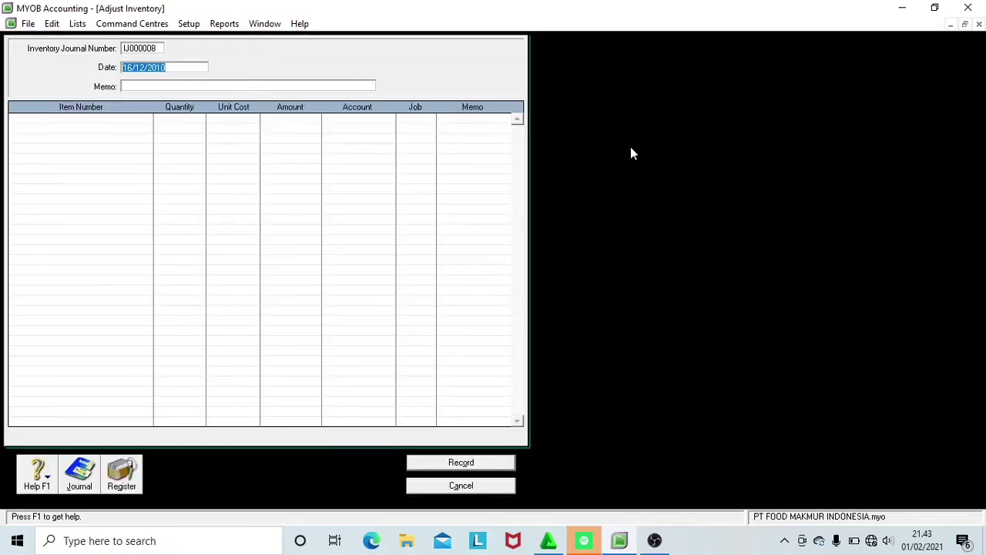
pyautogui.click(126, 47)
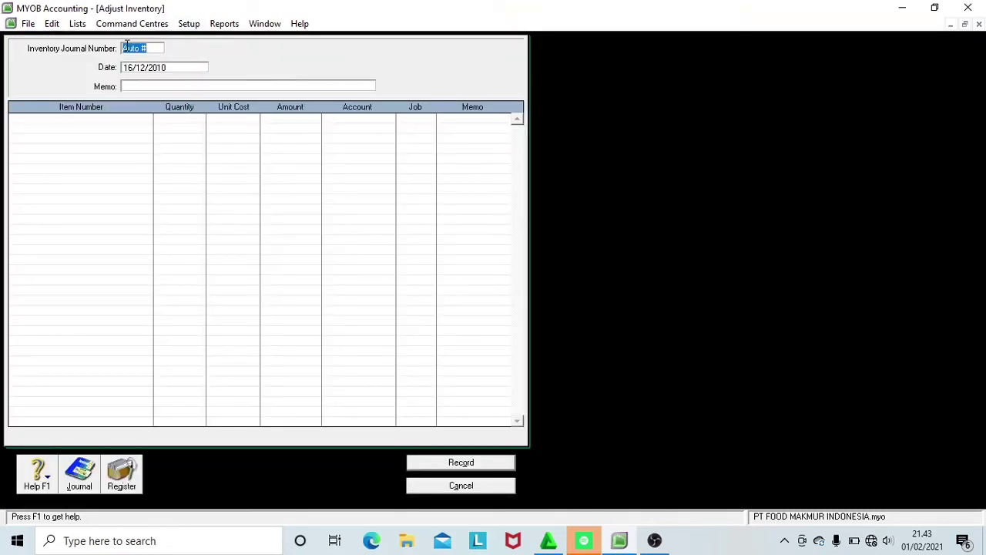
pyautogui.write('BM12-6')
pyautogui.press('Tab')
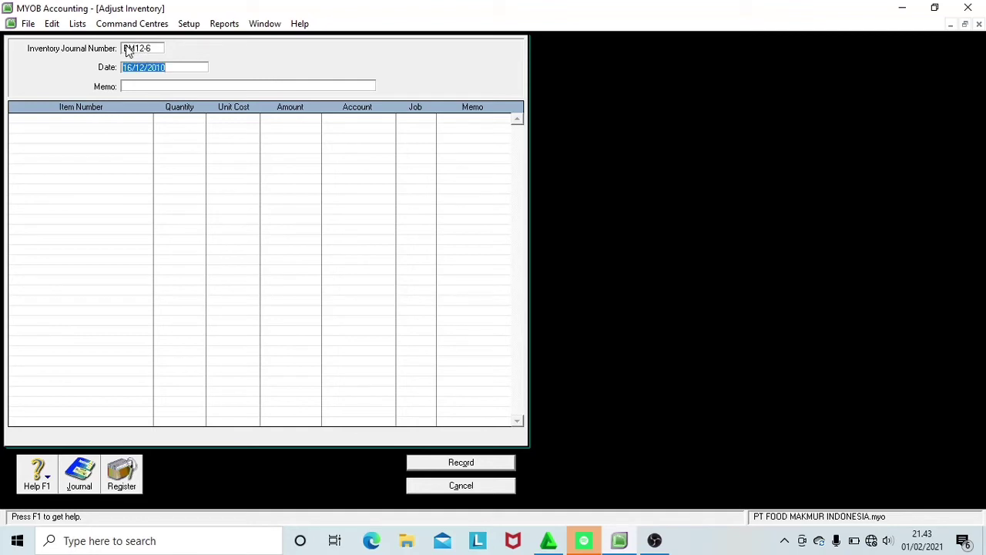
pyautogui.press('Tab')
pyautogui.write('PENYE')
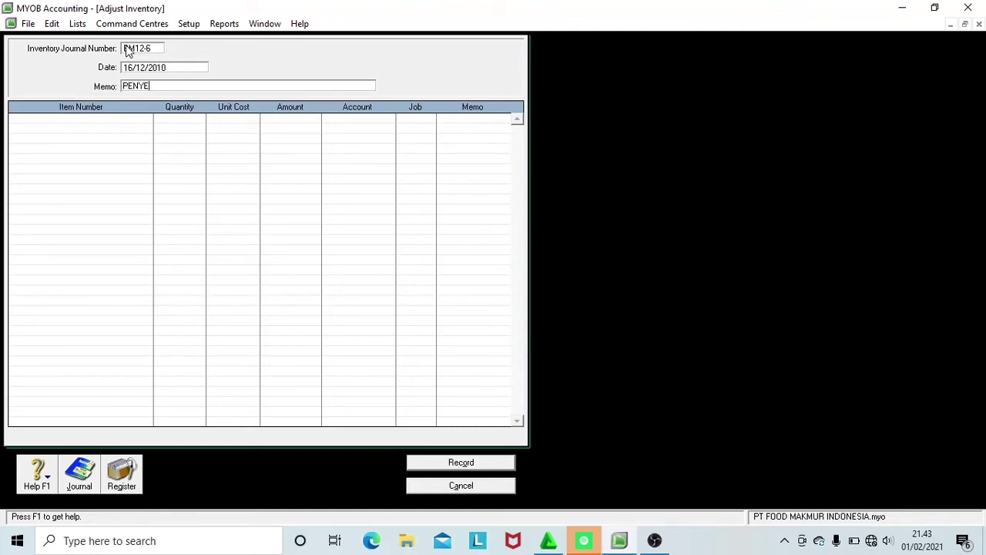
pyautogui.write('LESAIAN PRODUKSI')
# Step: Add item MIE-1 as the first adjustment line with a quantity of 5.000
pyautogui.press('Tab')
pyautogui.press('Tab')
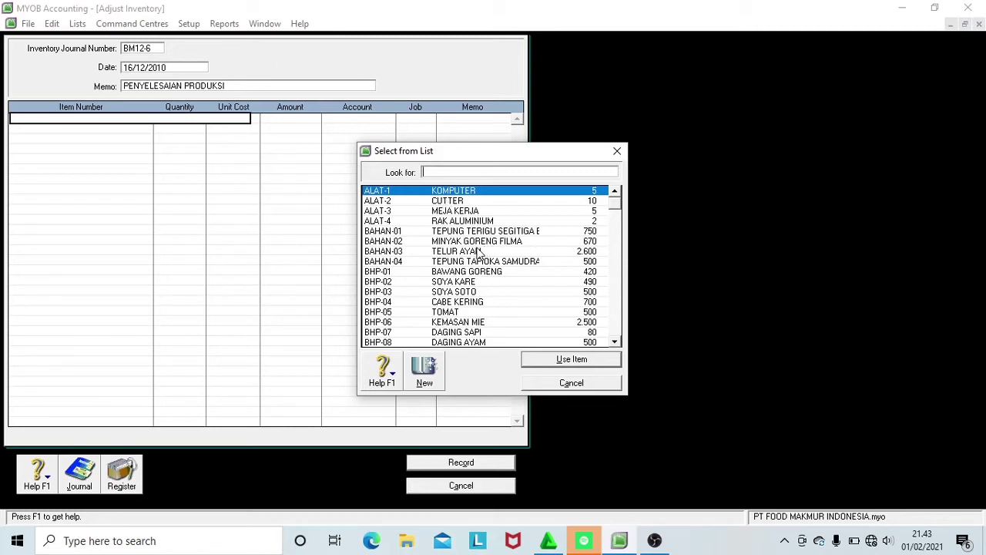
pyautogui.click(615, 344)
pyautogui.click(615, 344)
pyautogui.click(615, 343)
pyautogui.click(615, 344)
pyautogui.click(539, 312)
pyautogui.click(556, 362)
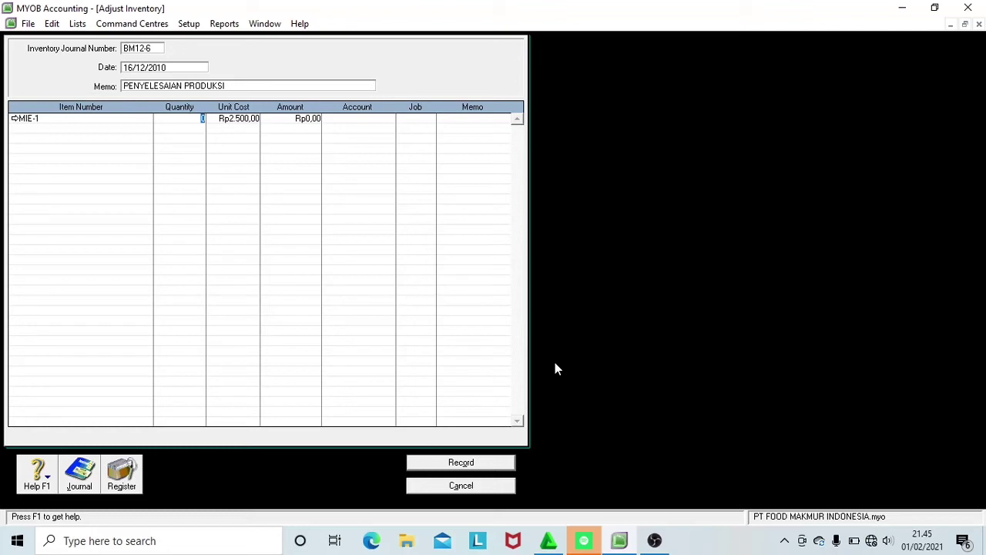
pyautogui.write('5000')
pyautogui.press('Tab')
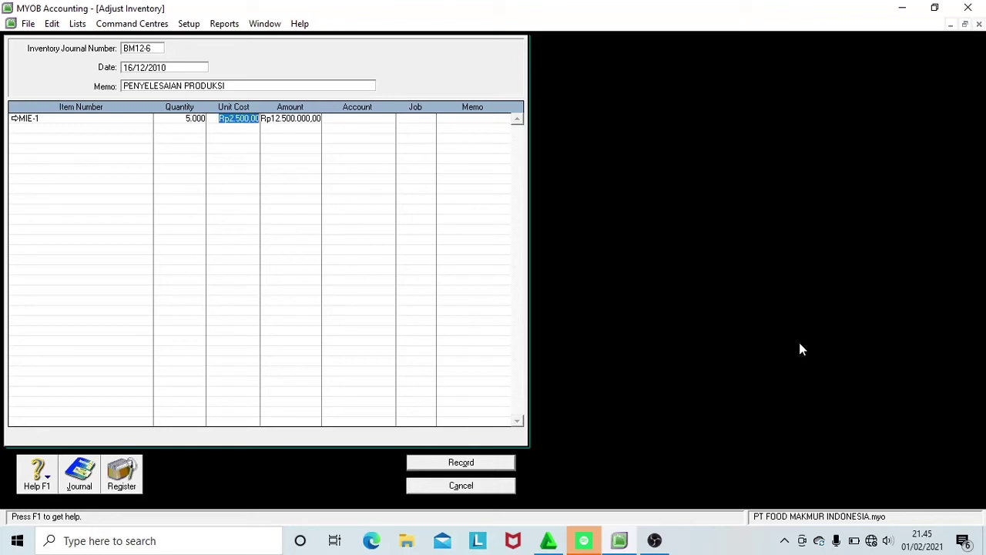
# Step: Set the MIE-1 line's amount to Rp12.250.000 and charge it to account 1-2113 Persediaan barang dalam proses
pyautogui.click(305, 120)
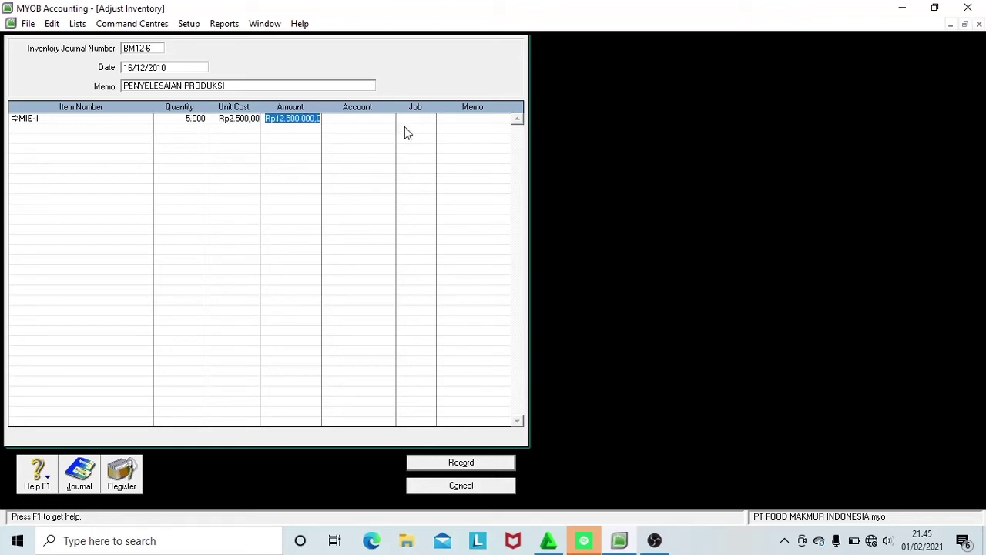
pyautogui.write('12')
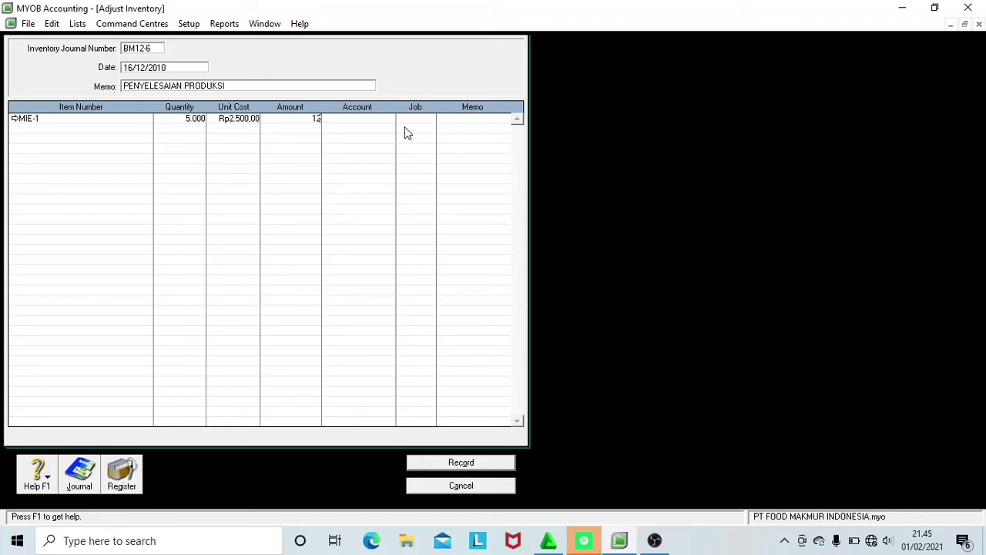
pyautogui.write('.250.000')
pyautogui.press('Tab')
pyautogui.write('6-')
pyautogui.press('Tab')
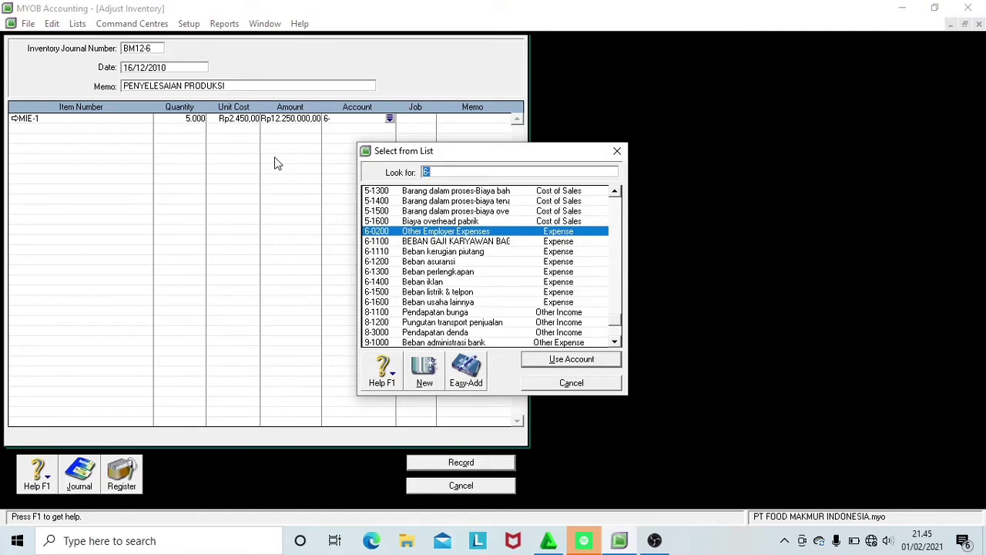
pyautogui.write('1')
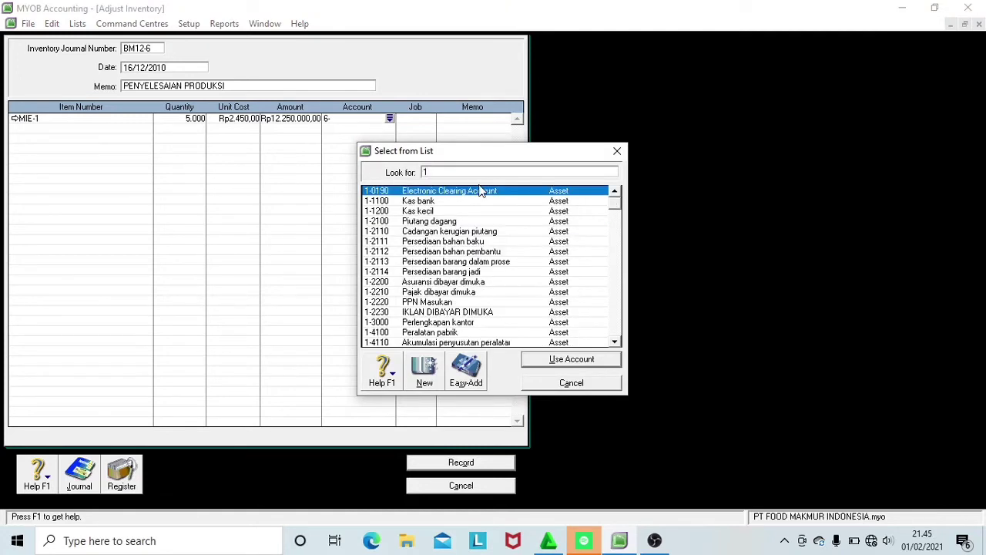
pyautogui.click(435, 262)
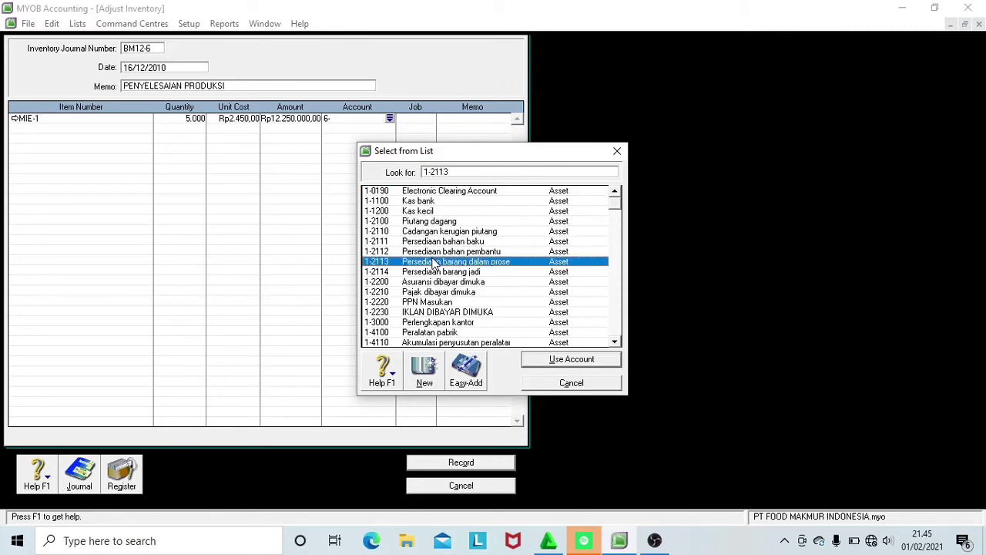
pyautogui.click(587, 363)
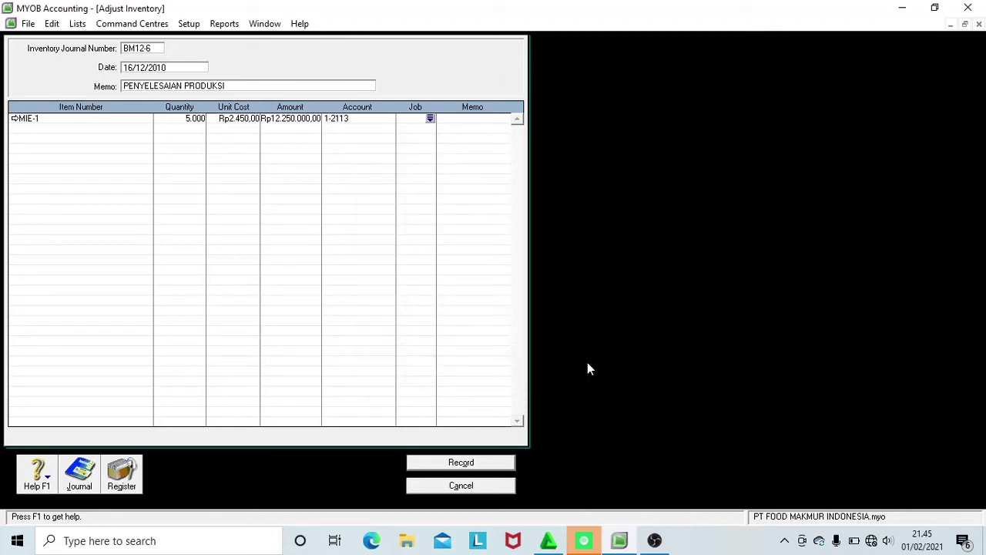
# Step: Review the transaction recap of adjustment BM12-6, record the adjustment and leave the adjustment form
pyautogui.hotkey('ctrl', 'r')
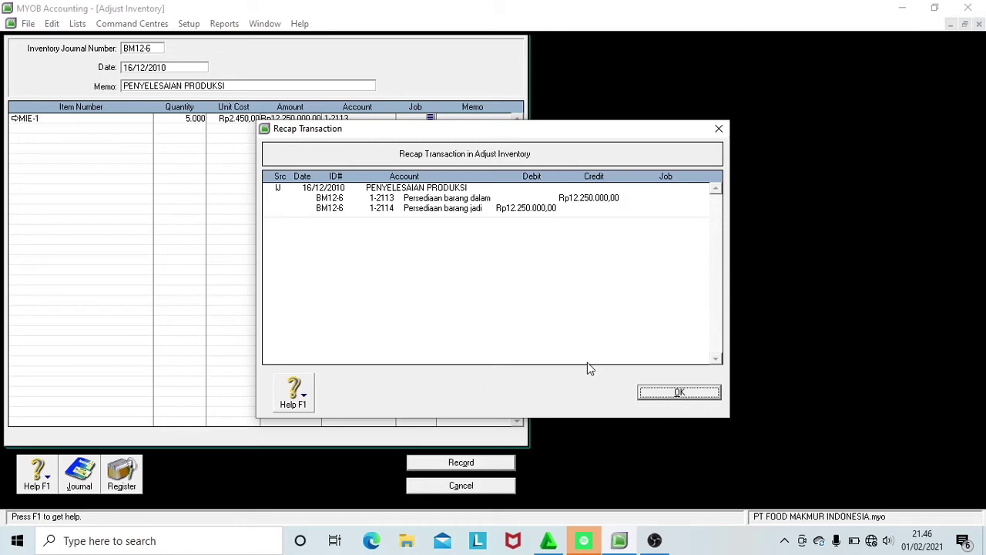
pyautogui.click(681, 393)
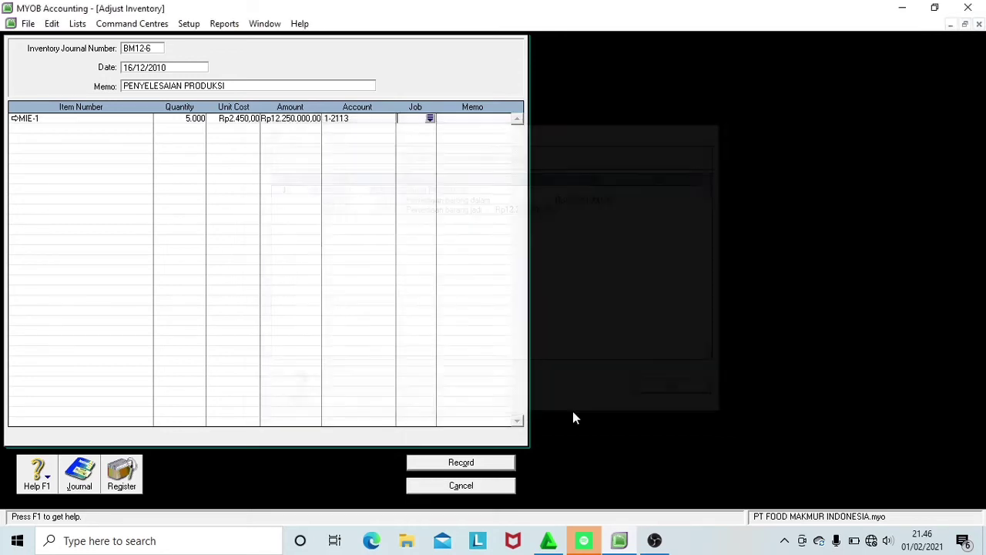
pyautogui.click(456, 465)
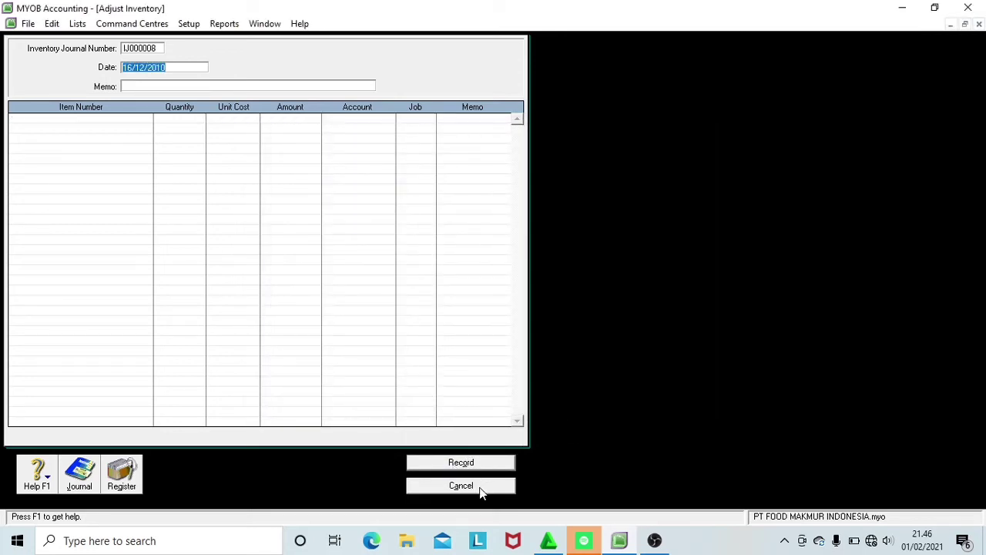
pyautogui.click(461, 485)
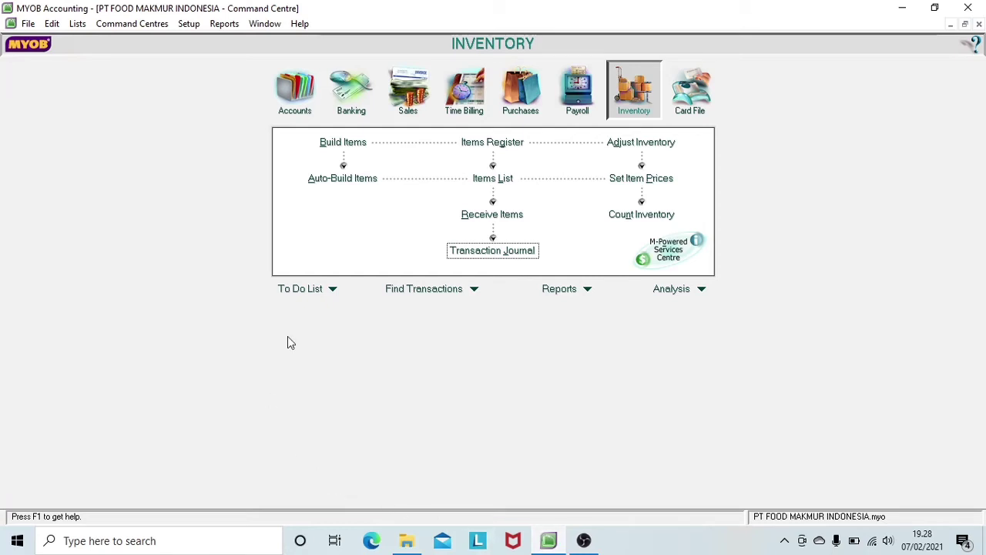
# Step: Start a Spend Money transaction paid from account 1-1200 Kas kecil
pyautogui.click(352, 96)
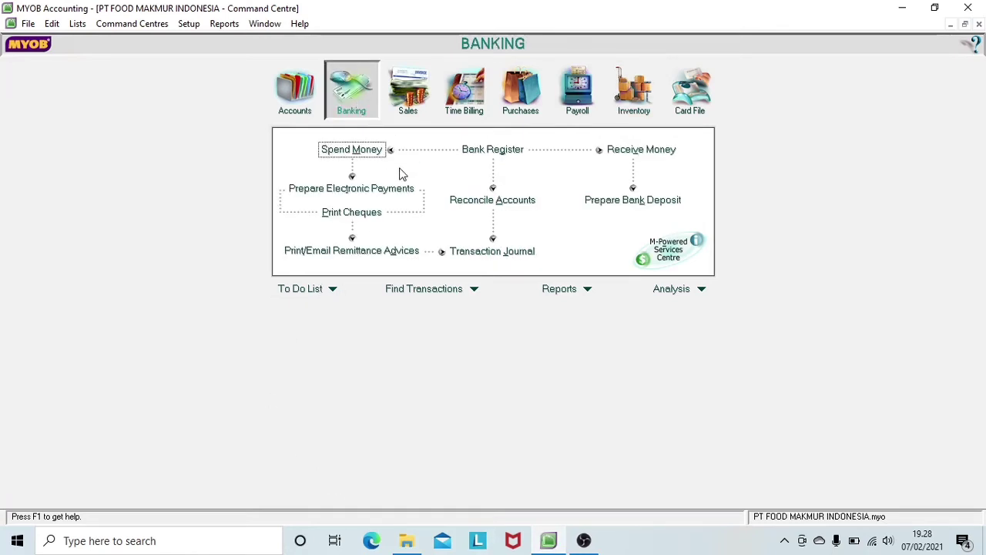
pyautogui.click(376, 151)
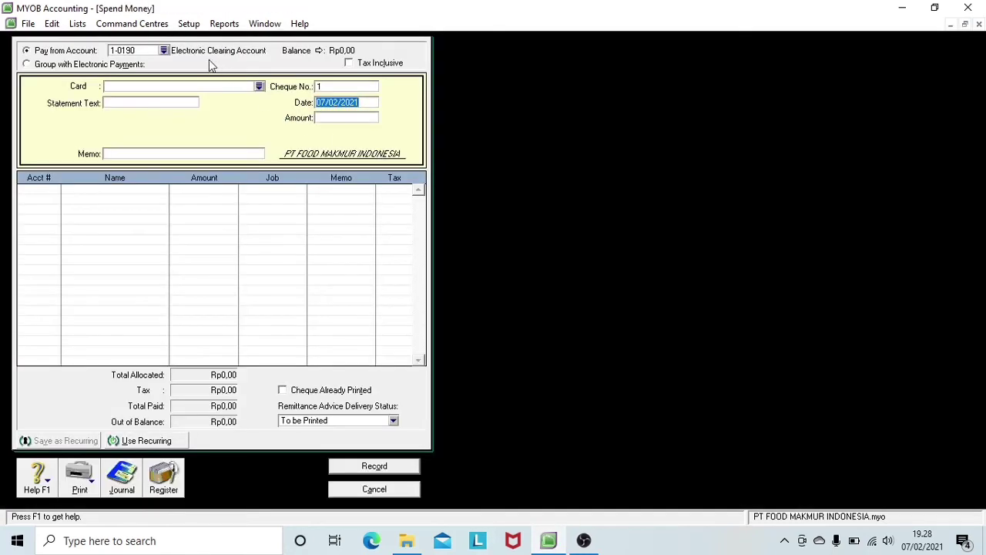
pyautogui.click(165, 50)
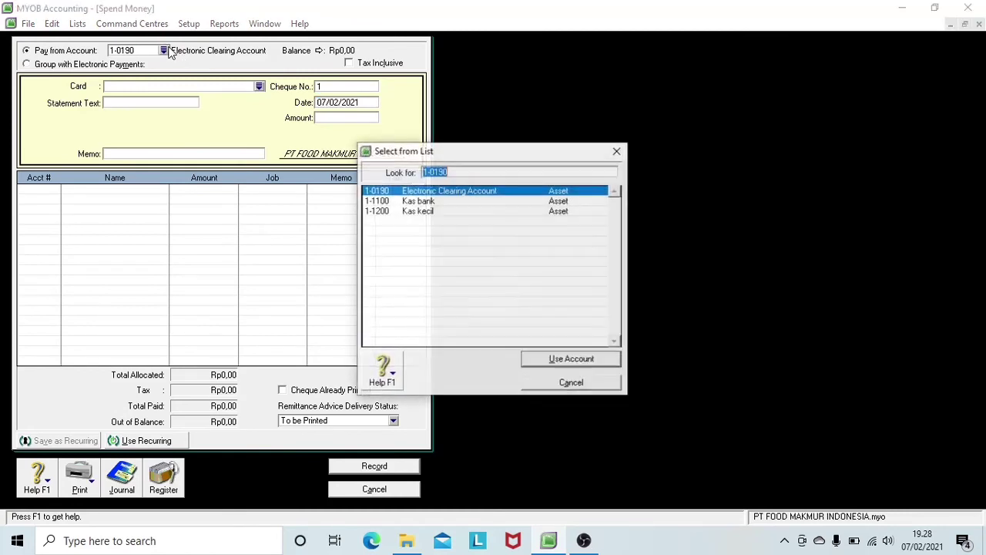
pyautogui.click(420, 212)
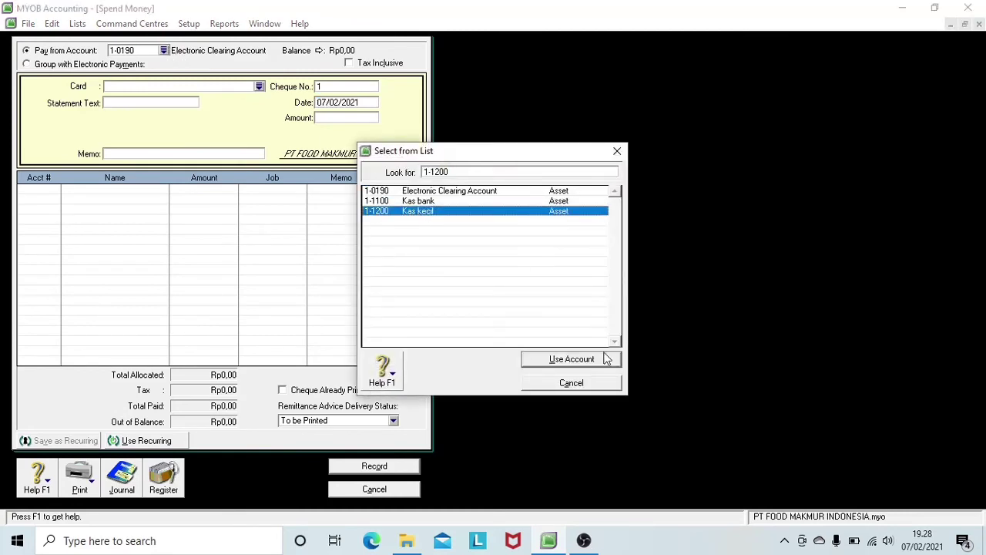
pyautogui.click(571, 359)
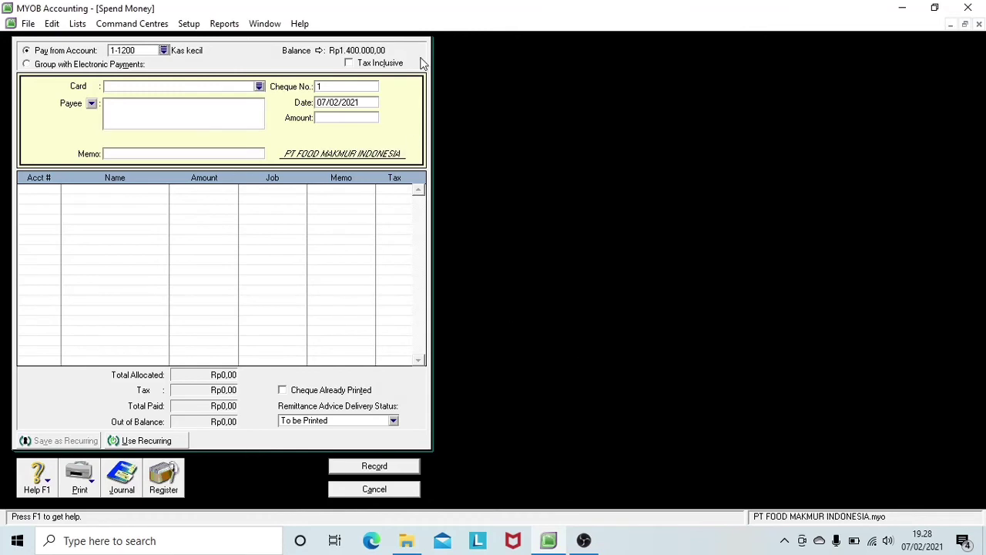
# Step: Fill in the payment with cheque number VKK12-2, date 19/12/2010, amount Rp800.000 and memo PEMBAYARAN LISTRIK PABRIK
pyautogui.click(325, 90)
pyautogui.press('capslock')
pyautogui.write('BKK')
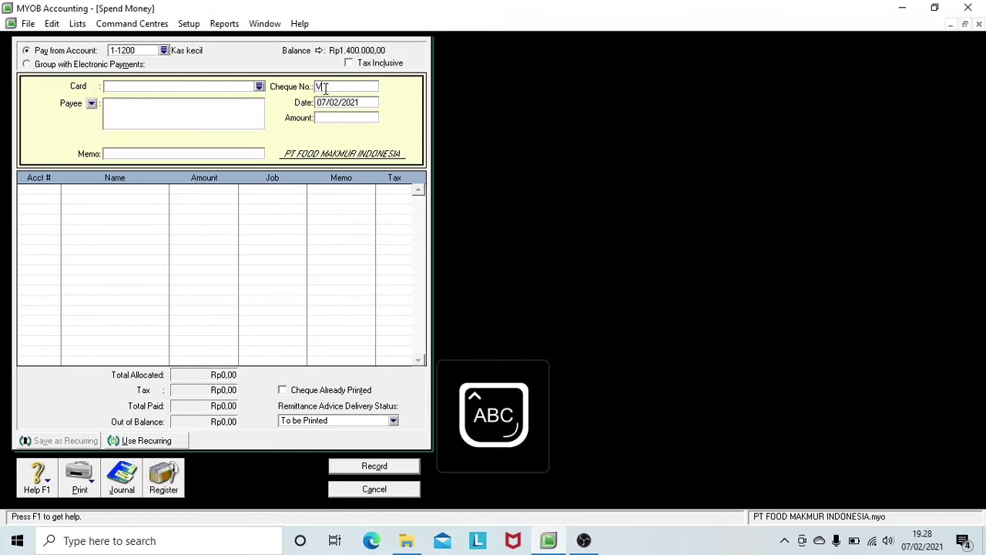
pyautogui.write('12')
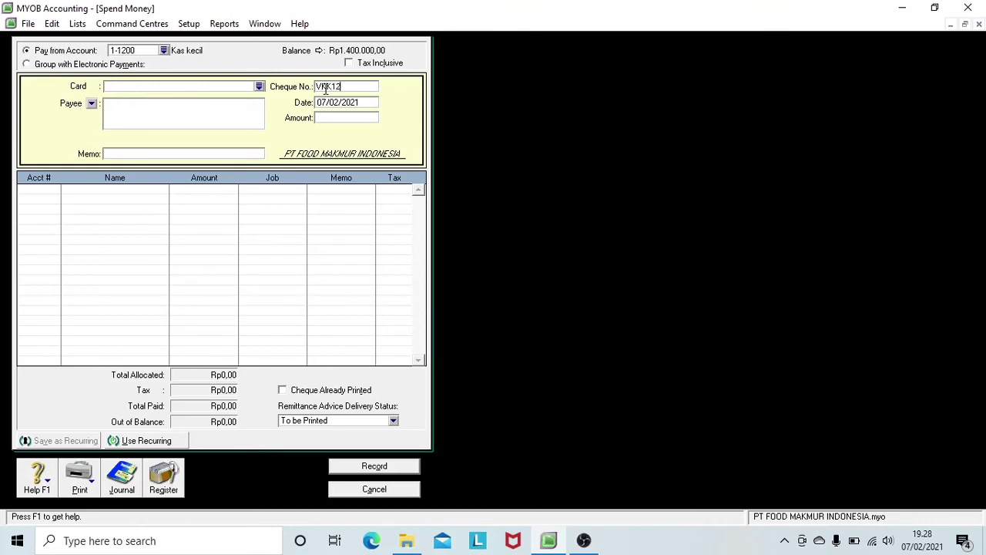
pyautogui.write('-2')
pyautogui.press('Tab')
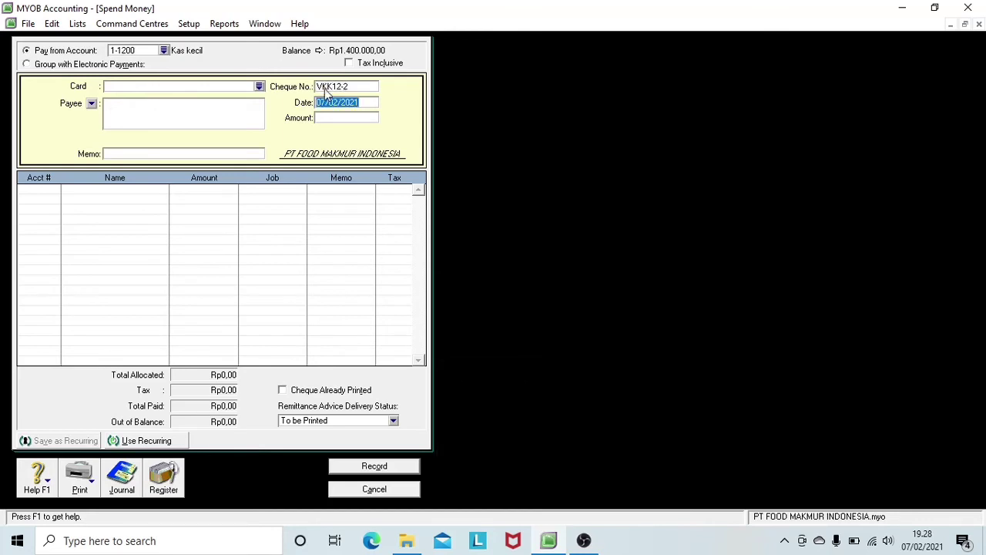
pyautogui.write('19/12/10')
pyautogui.press('Tab')
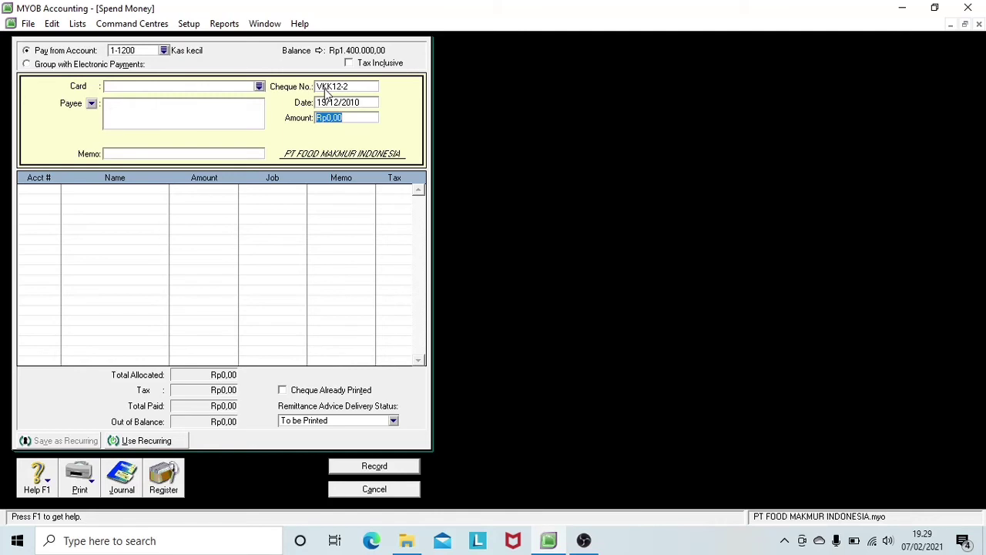
pyautogui.write('800000')
pyautogui.press('Tab')
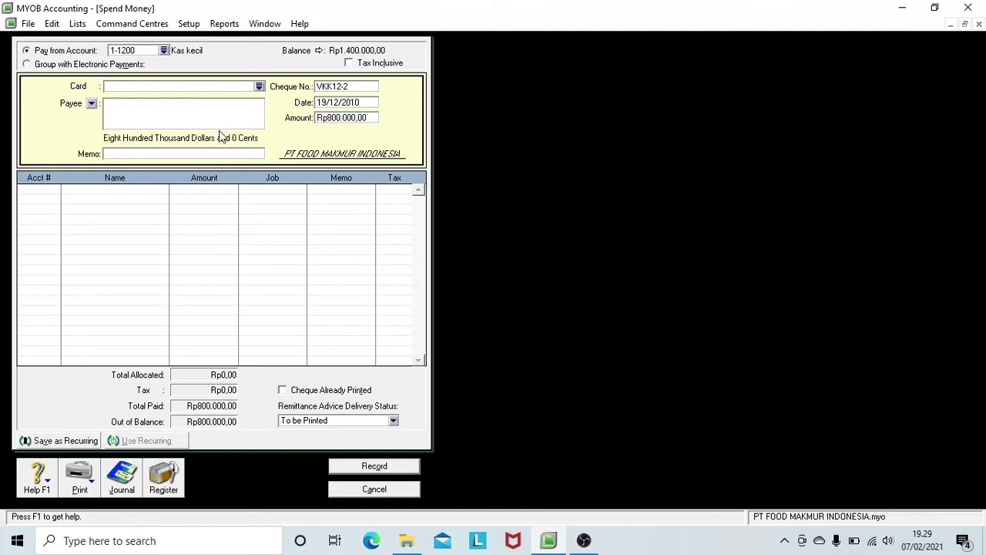
pyautogui.click(148, 156)
pyautogui.write('PEMBAYARAN LISTRIK PABRIK')
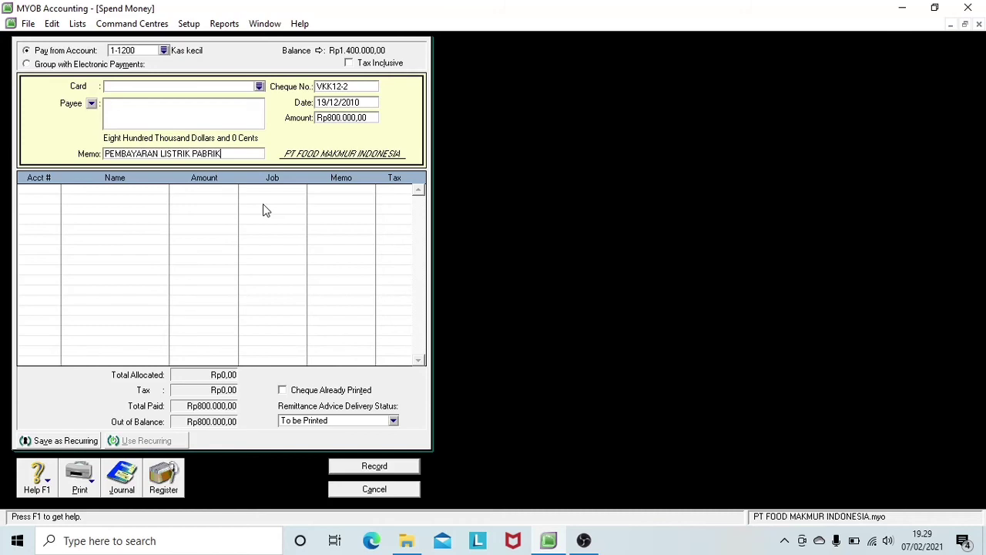
# Step: Allocate the full Rp800.000 payment to account 1-2113 Persediaan barang dalam proses
pyautogui.press('Tab')
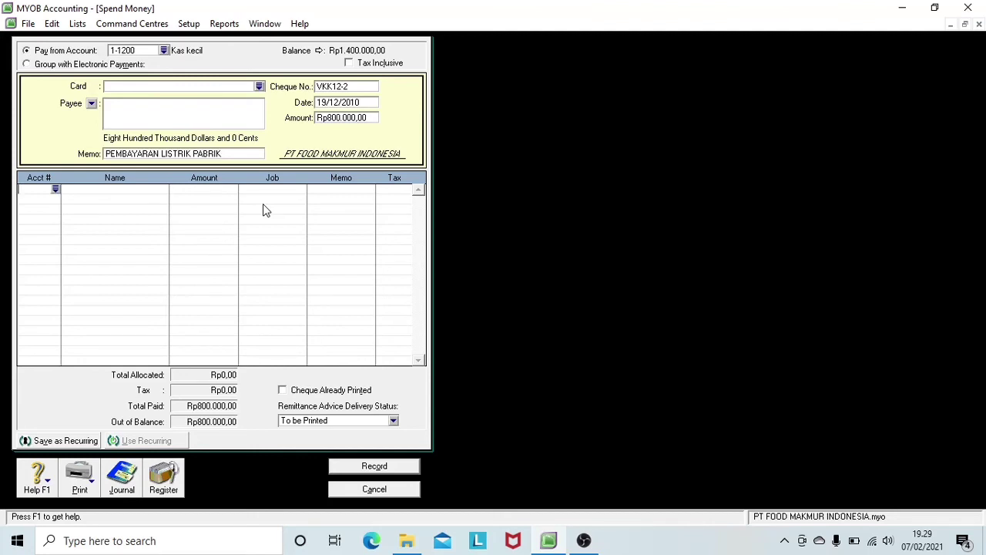
pyautogui.write('6-')
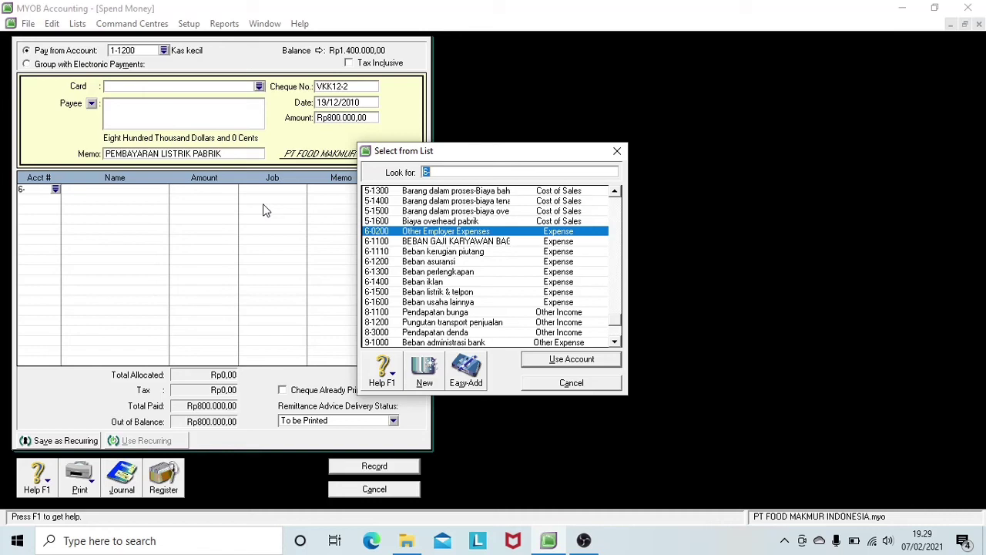
pyautogui.write('1')
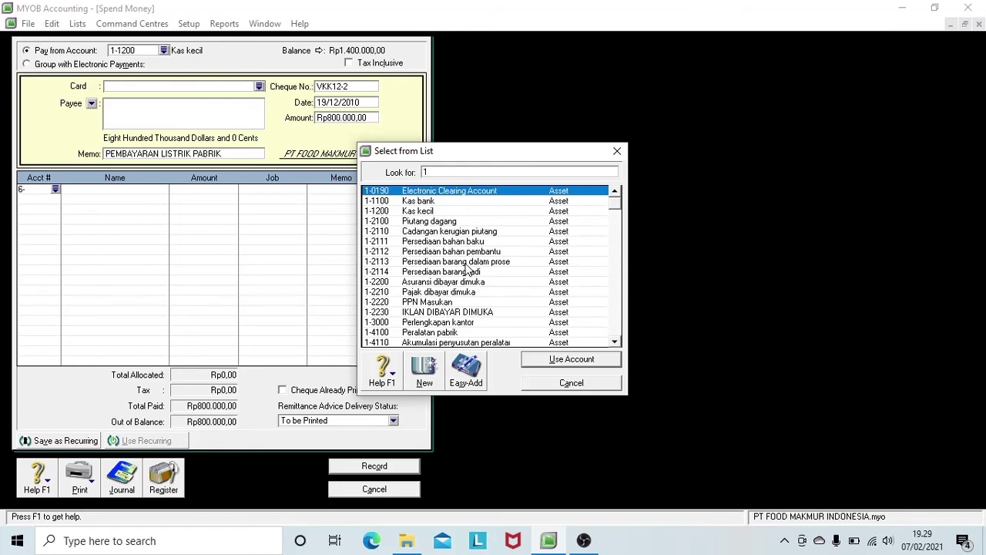
pyautogui.click(469, 262)
pyautogui.click(586, 360)
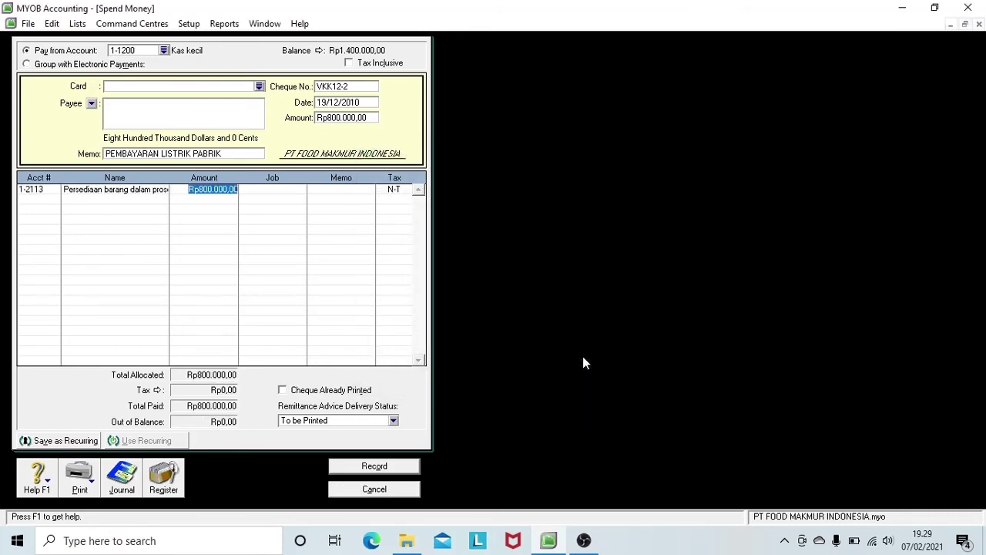
pyautogui.press('Tab')
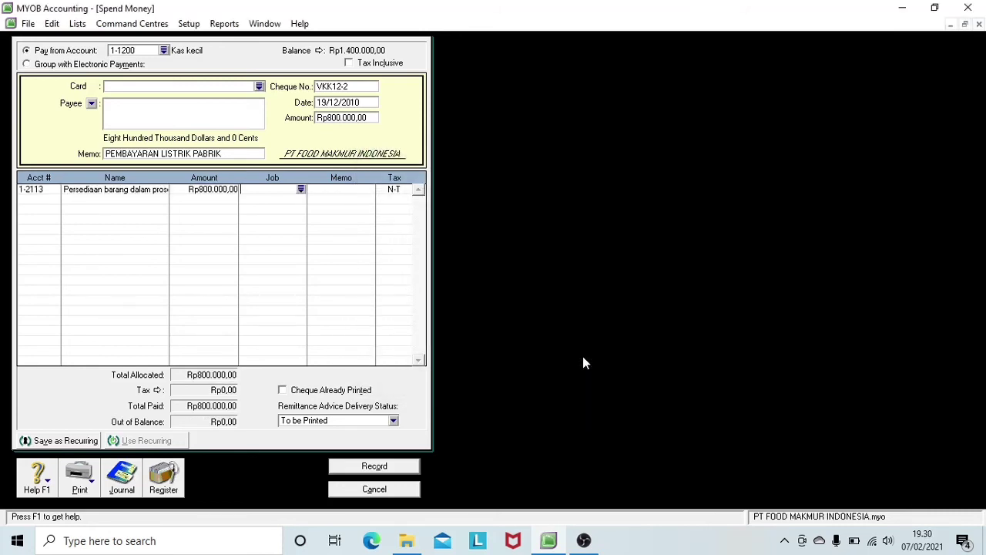
# Step: Review the transaction recap of payment VKK12-2 and record the payment
pyautogui.hotkey('ctrl', 'r')
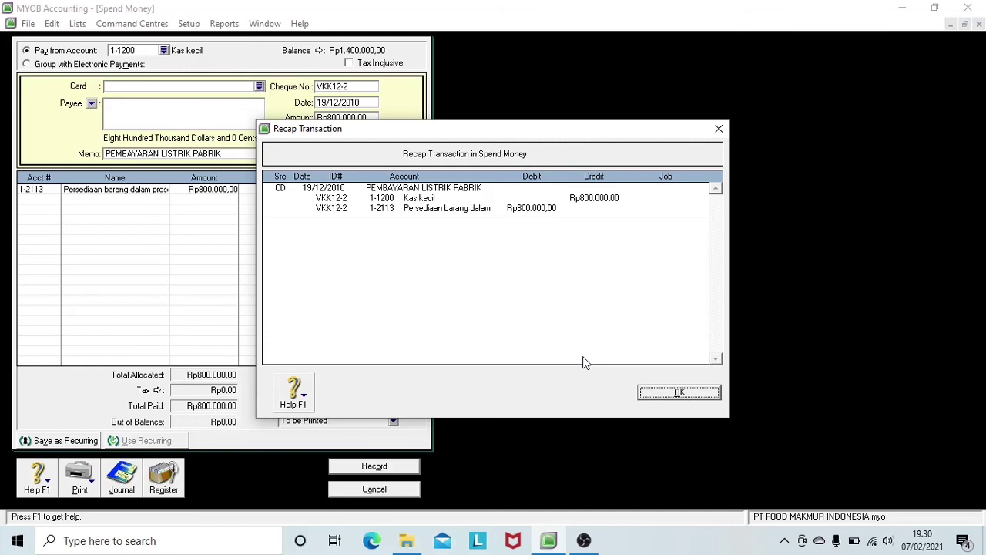
pyautogui.click(680, 393)
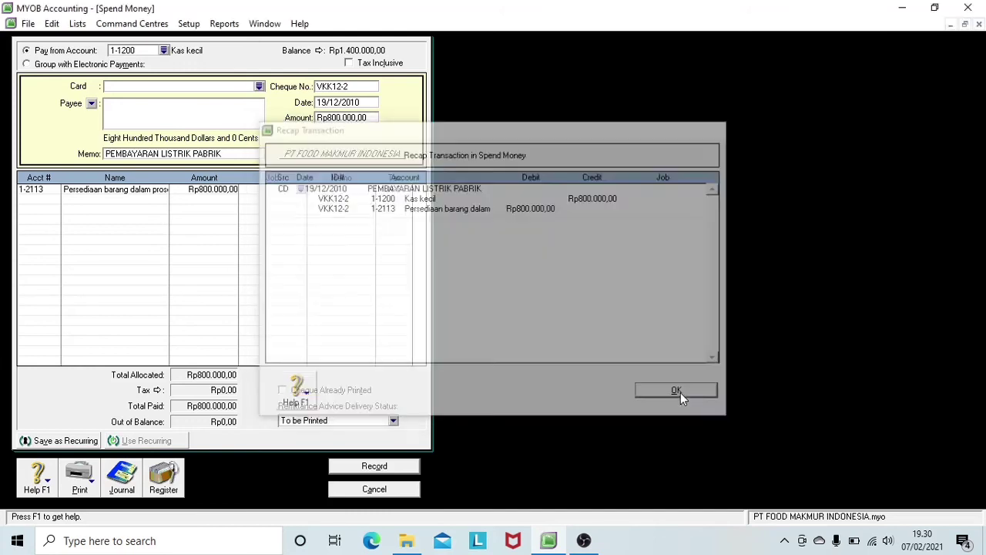
pyautogui.click(391, 468)
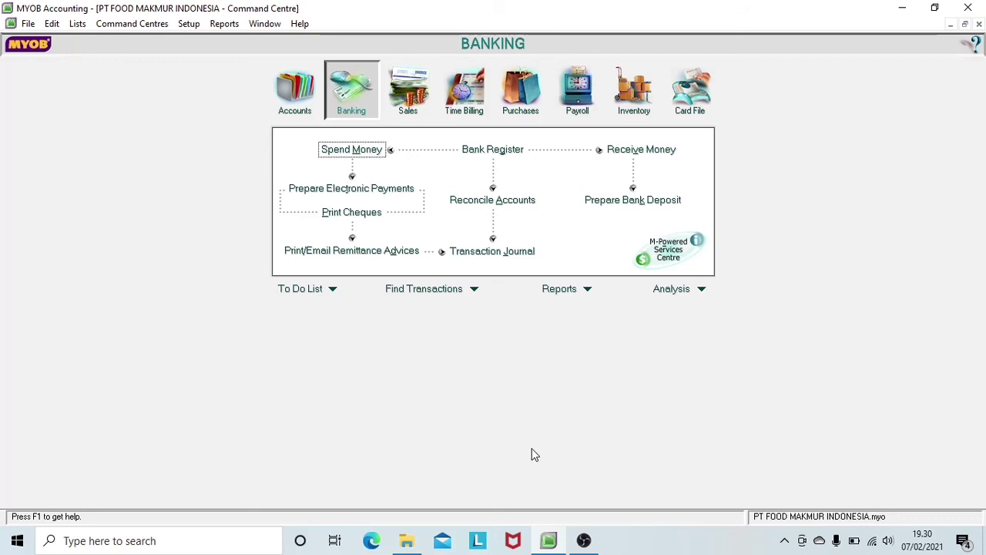
# Step: Start another Spend Money transaction paid from account 1-1200 Kas kecil
pyautogui.click(370, 154)
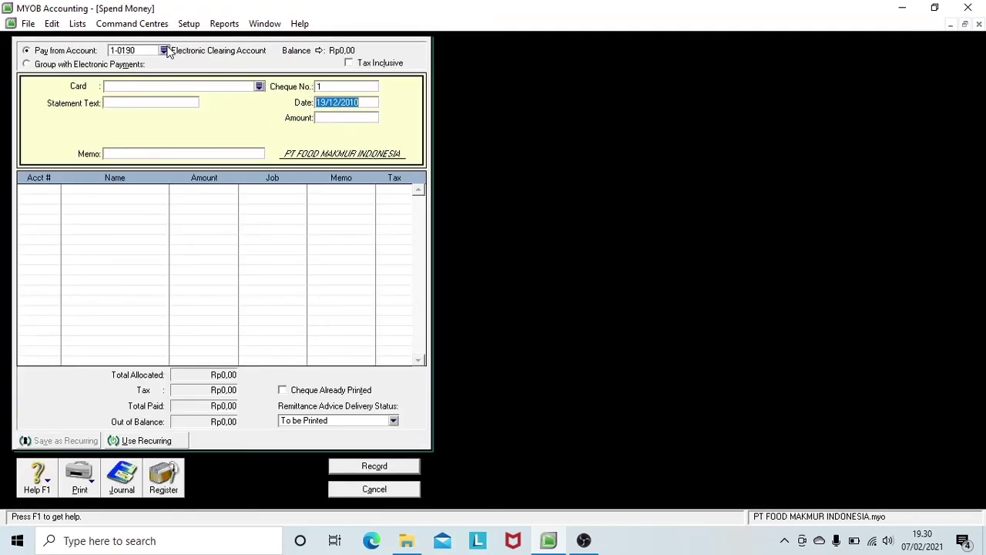
pyautogui.click(163, 50)
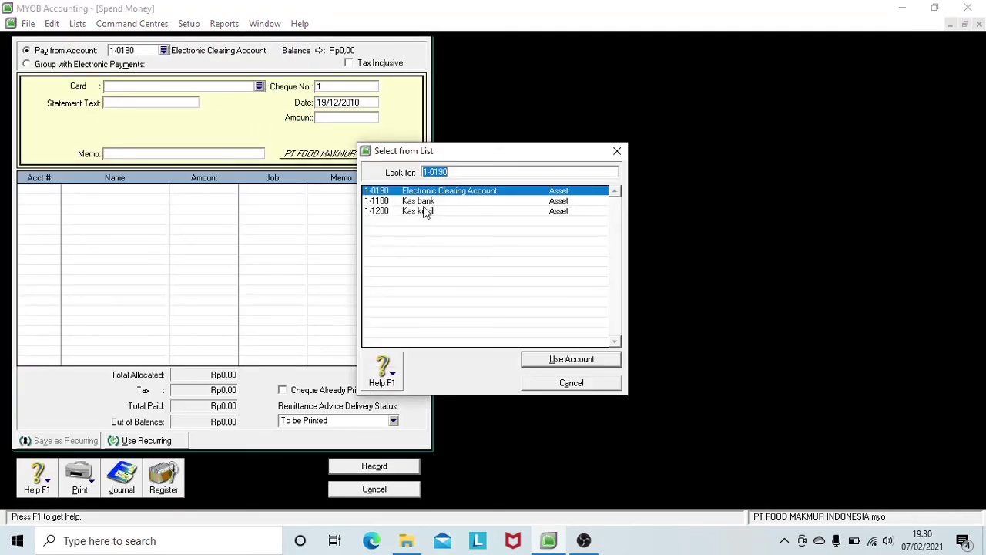
pyautogui.click(425, 211)
pyautogui.click(596, 361)
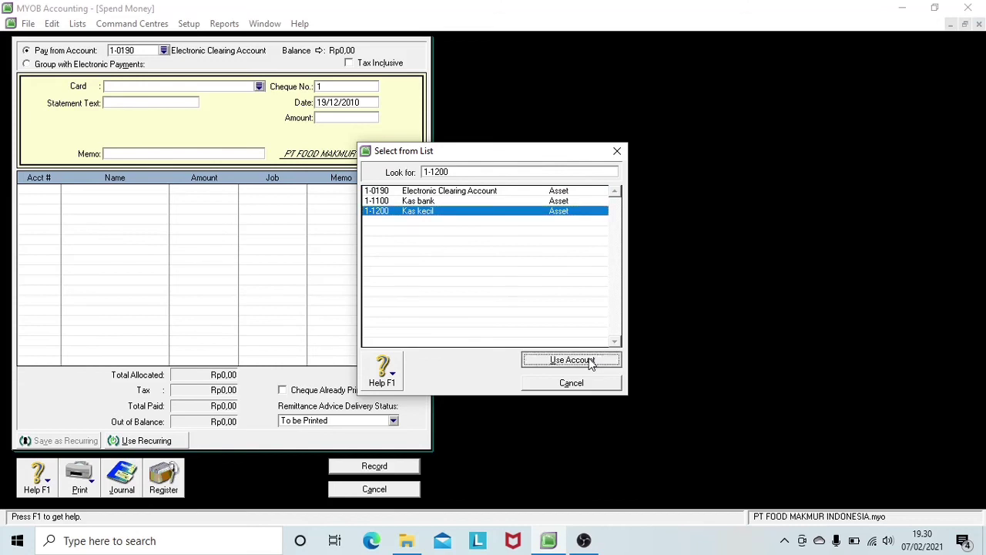
# Step: Fill in the payment with cheque number VKK12-3, date 20/12/2010, amount Rp500.000 and memo PEMBAYARAN LISTRIK KANTOR
pyautogui.click(327, 88)
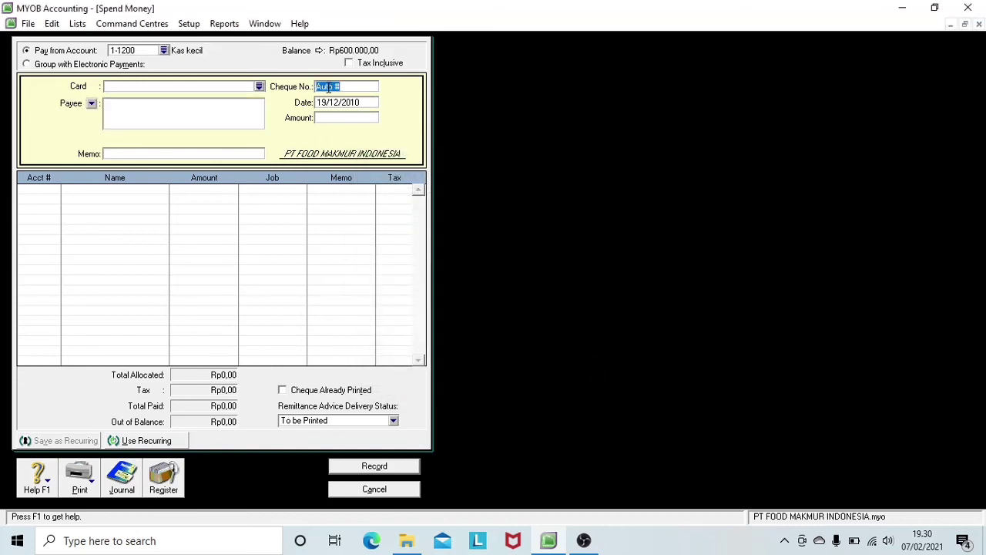
pyautogui.write('VKK12-3')
pyautogui.press('Tab')
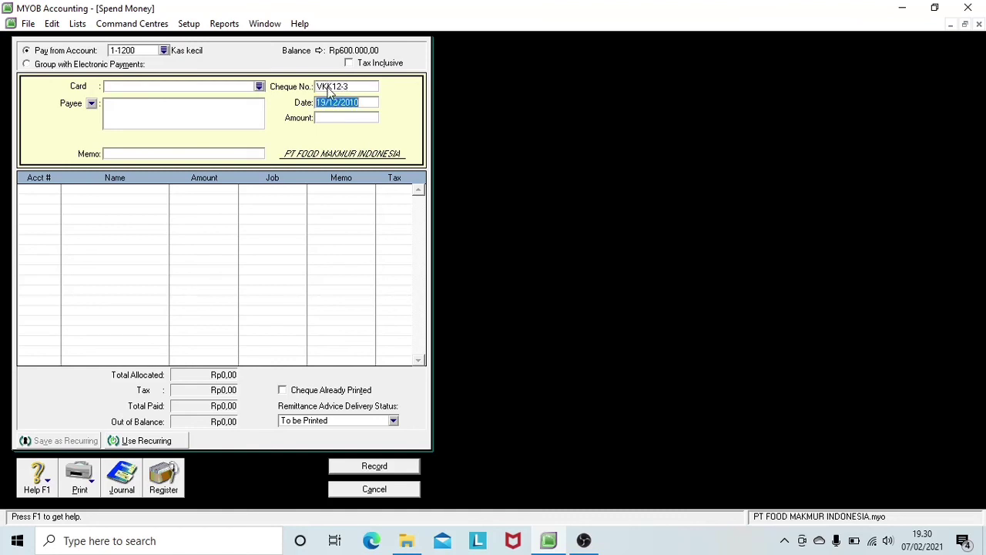
pyautogui.write('20/1')
pyautogui.write('2/2010')
pyautogui.press('Tab')
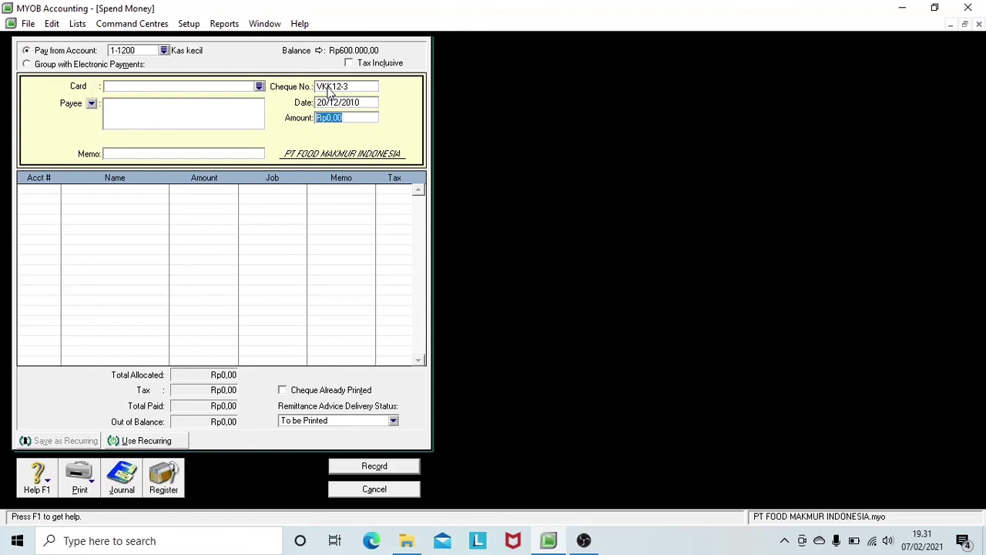
pyautogui.write('500000')
pyautogui.press('Tab')
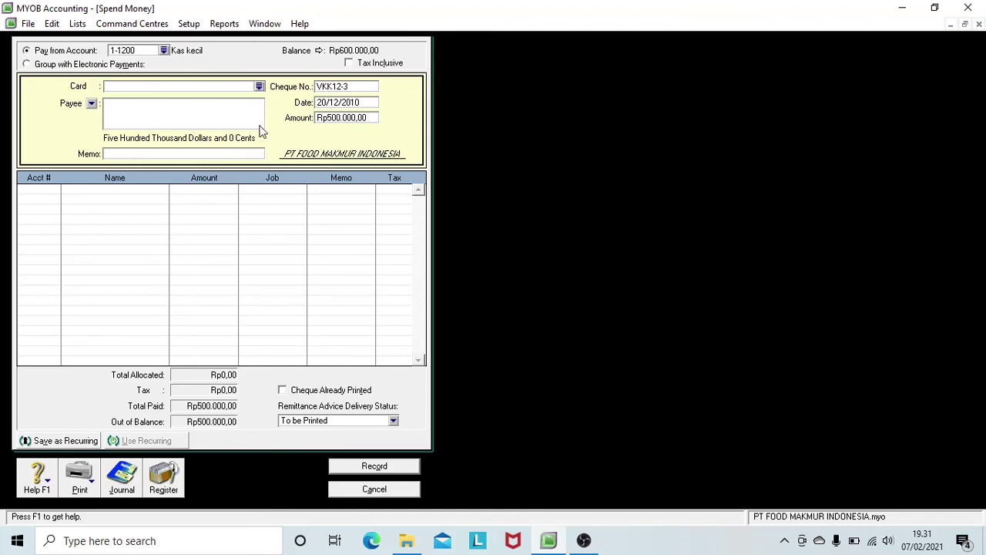
pyautogui.write('PEMBAYARAN LISTRI')
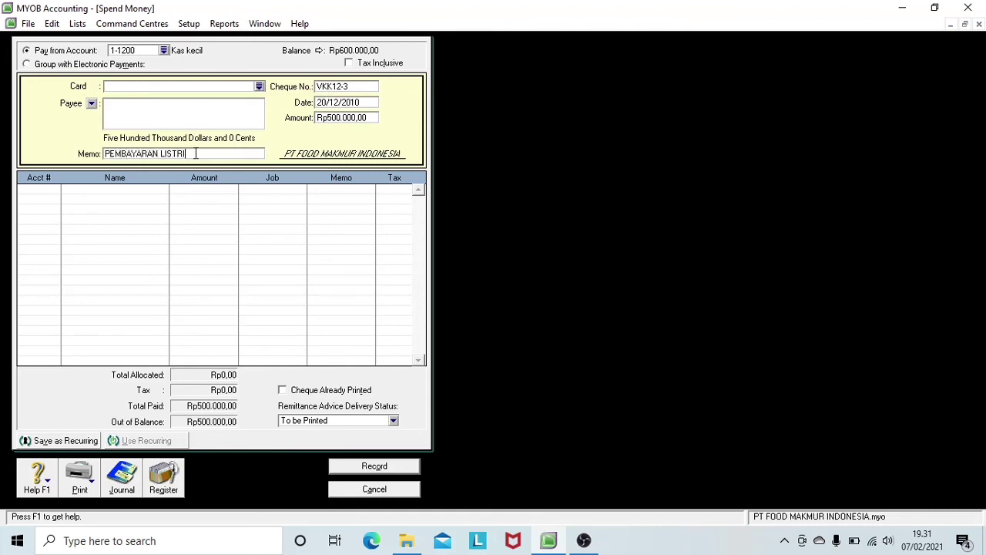
pyautogui.write('K KANTOR')
# Step: Allocate the full Rp500.000 payment to account 6-1500 Beban listrik & telpon
pyautogui.press('Tab')
pyautogui.write('6')
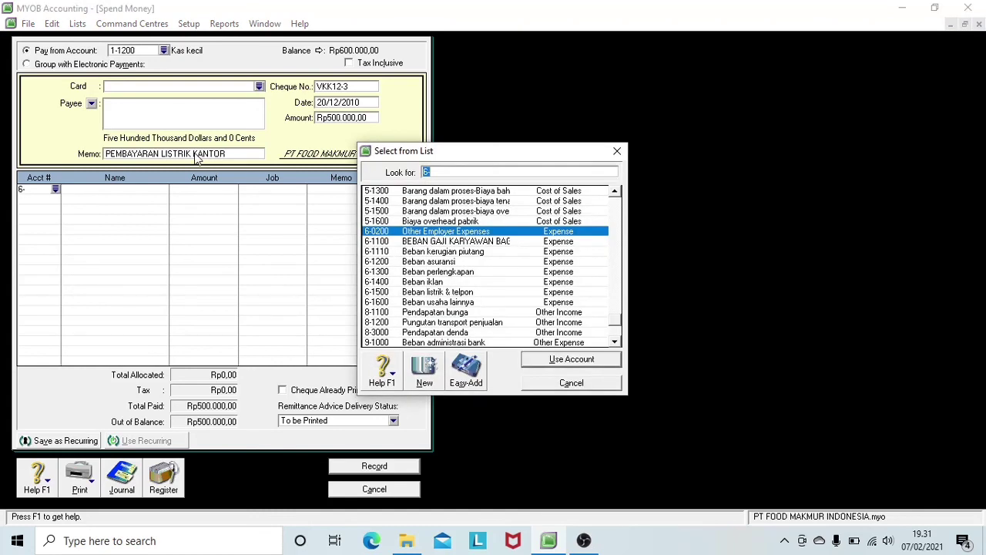
pyautogui.write('6-1500')
pyautogui.click(451, 296)
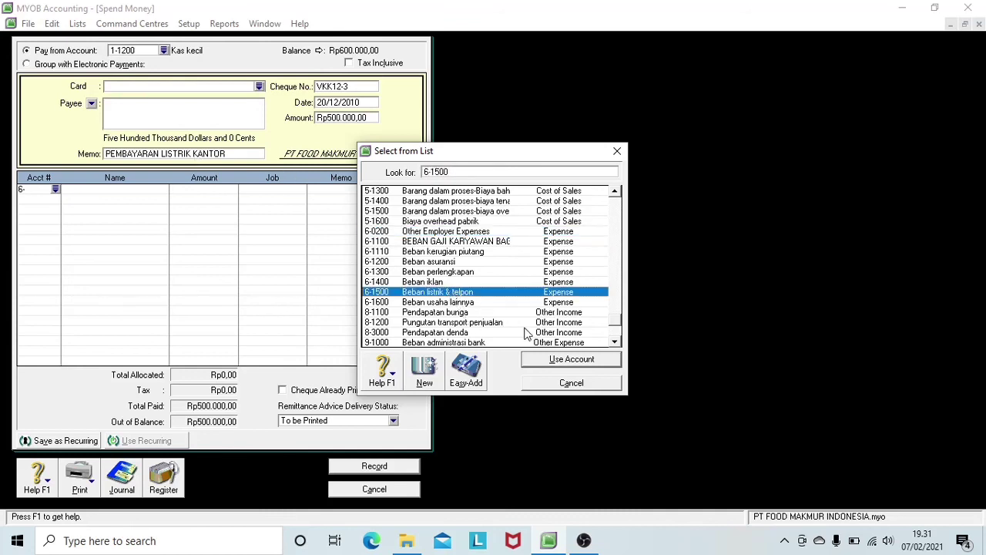
pyautogui.click(555, 360)
# Step: Review the transaction recap of payment VKK12-3 and record the payment
pyautogui.hotkey('ctrl', 'r')
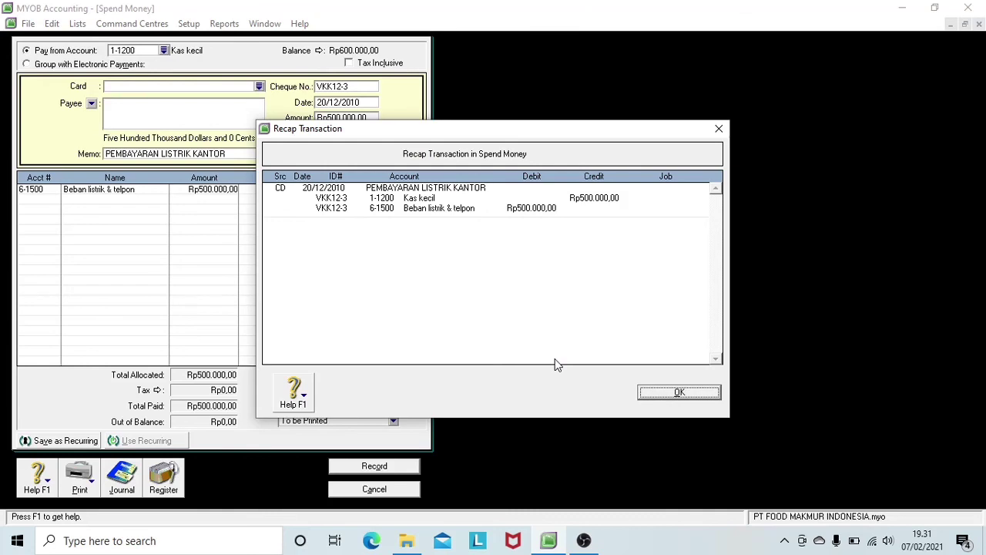
pyautogui.click(681, 389)
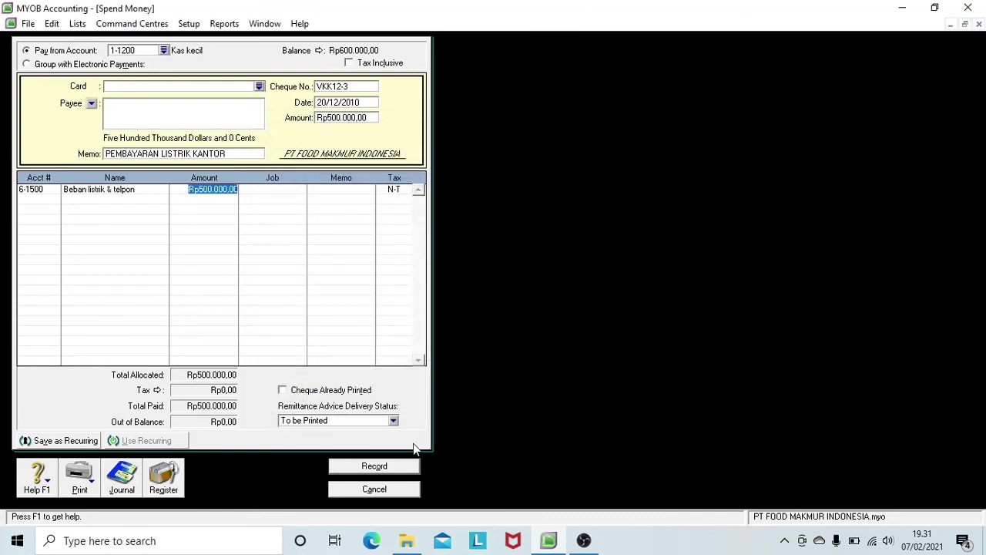
pyautogui.click(390, 468)
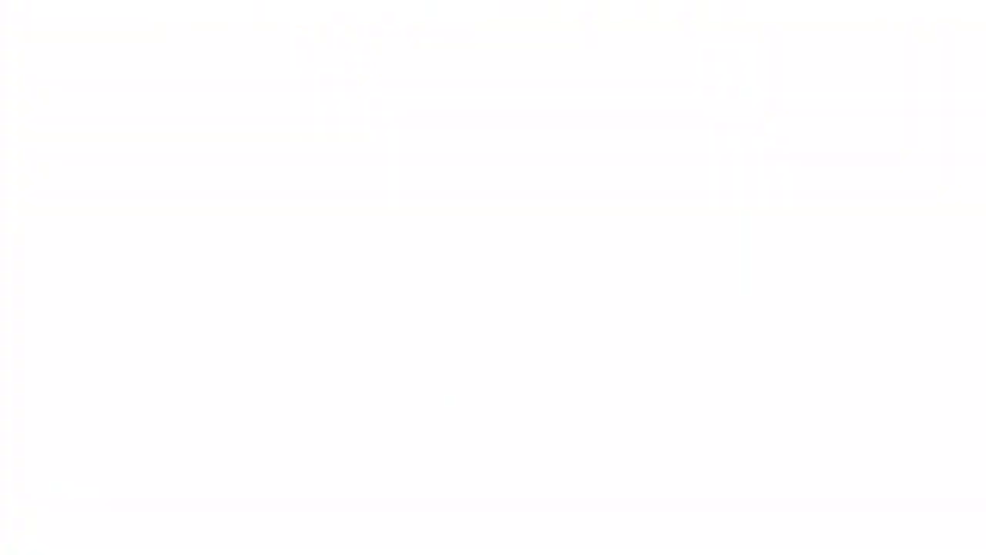